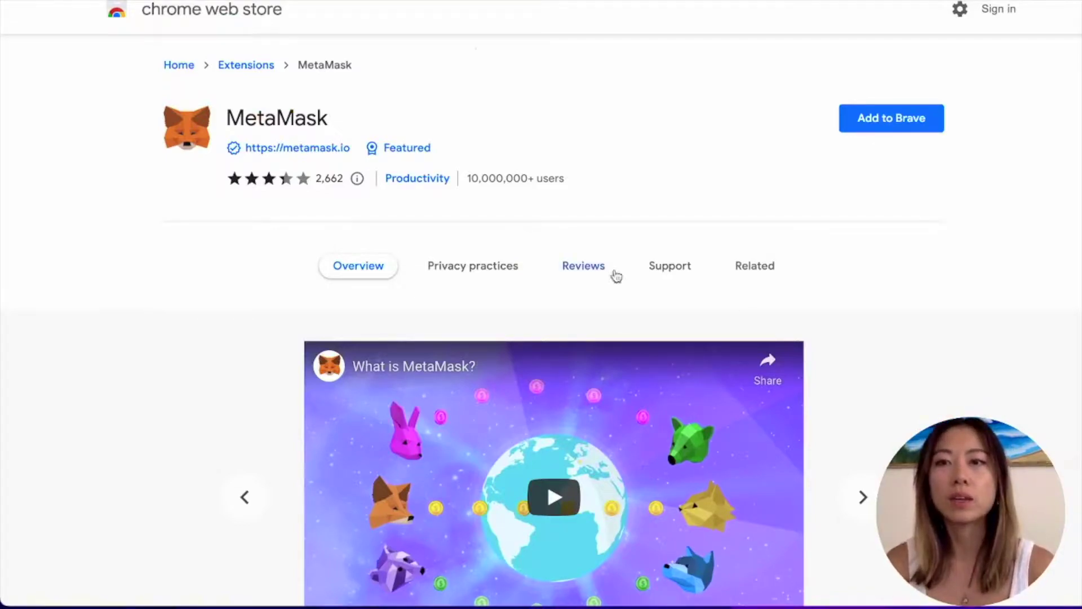
Install MetaMask into Brave from the official site's Chrome Web Store listing, approving its permissions
{"action": "left_click", "coordinate": [296, 154]}
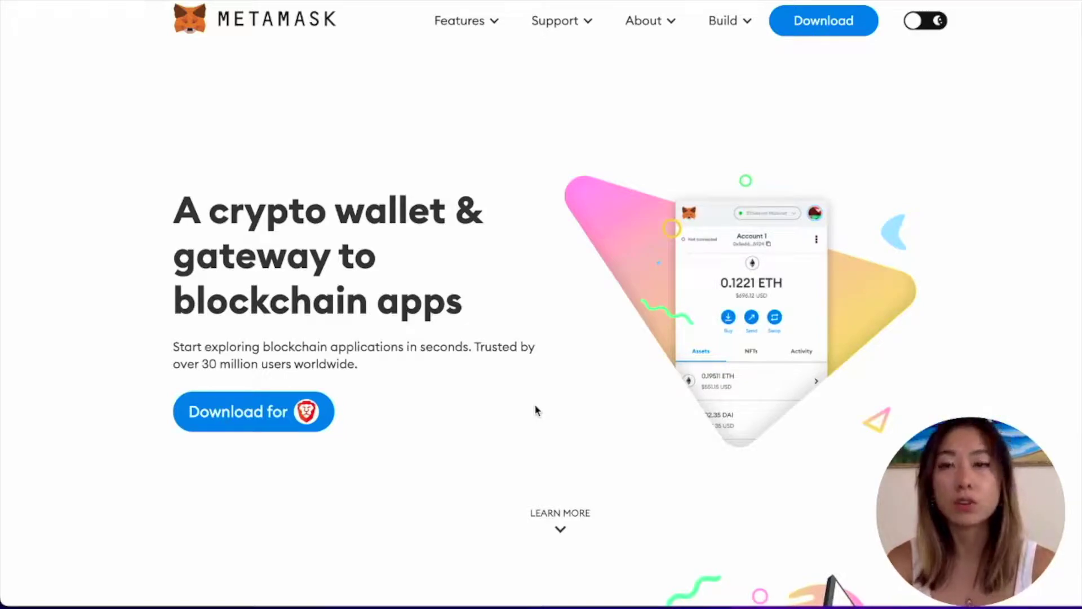
{"action": "left_click", "coordinate": [231, 415]}
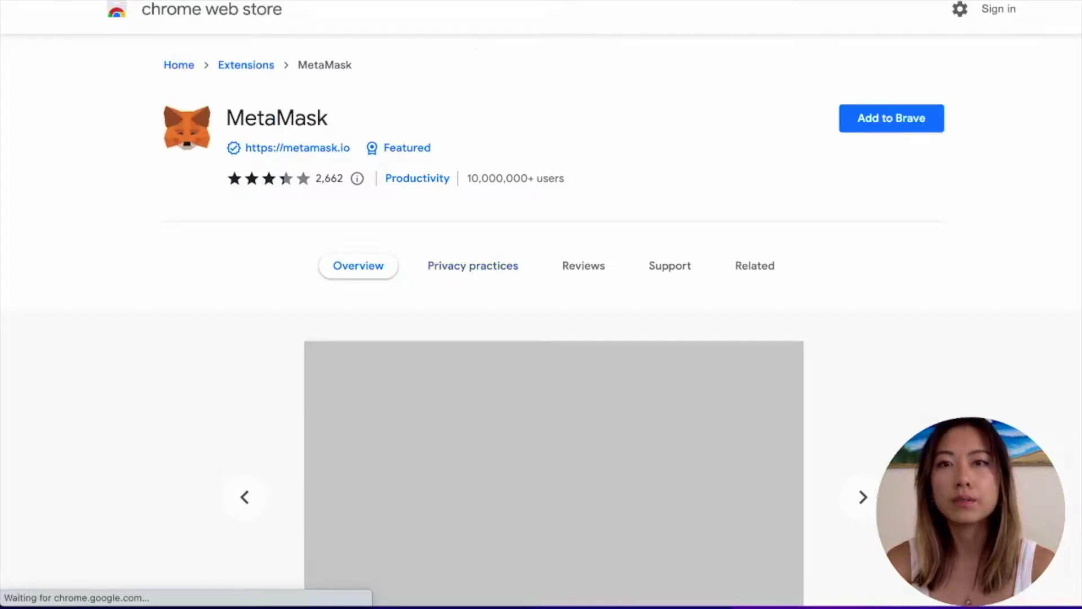
{"action": "left_click", "coordinate": [903, 124]}
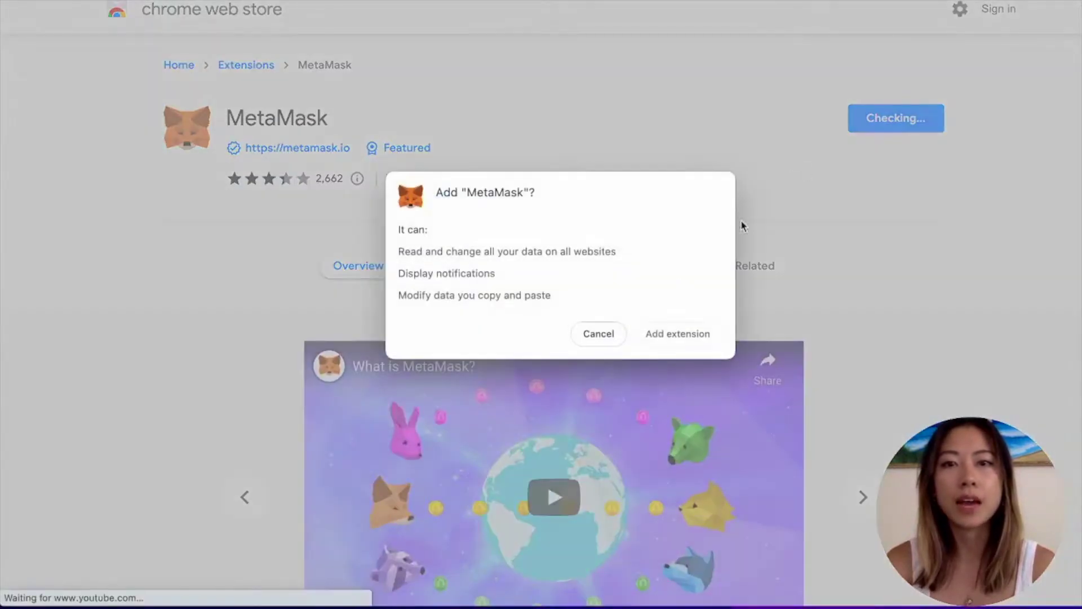
{"action": "left_click", "coordinate": [688, 333]}
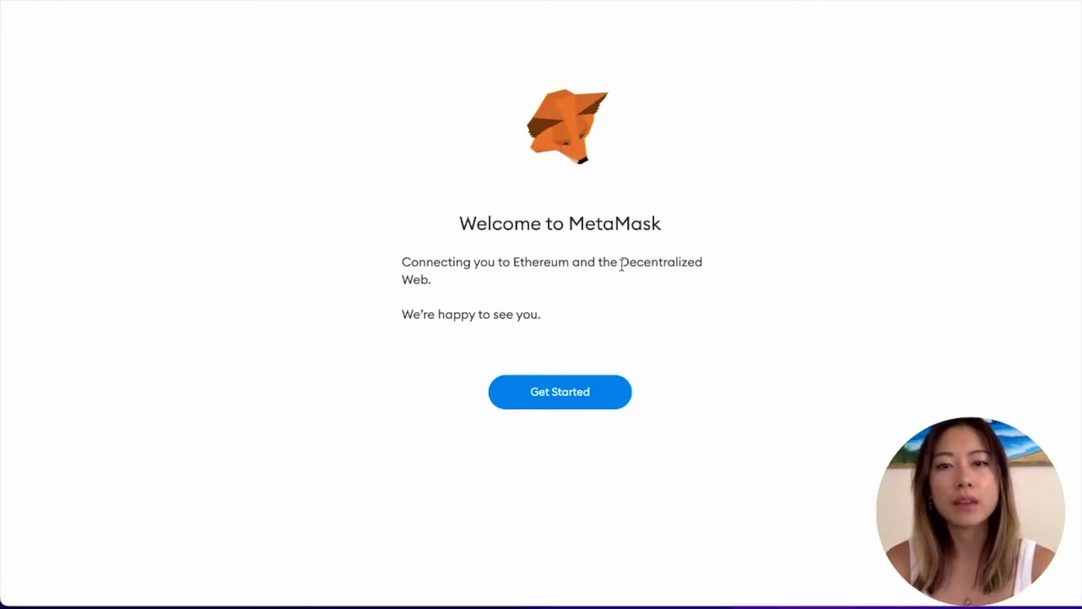
Start setup by choosing to create a new wallet and declining usage data collection
{"action": "left_click", "coordinate": [569, 385]}
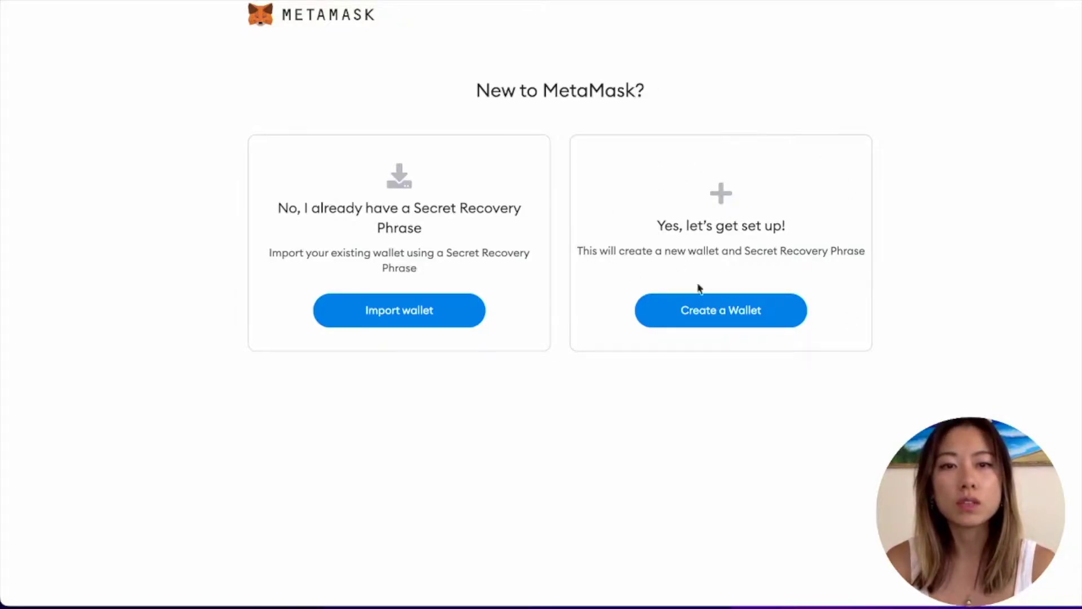
{"action": "left_click", "coordinate": [729, 321]}
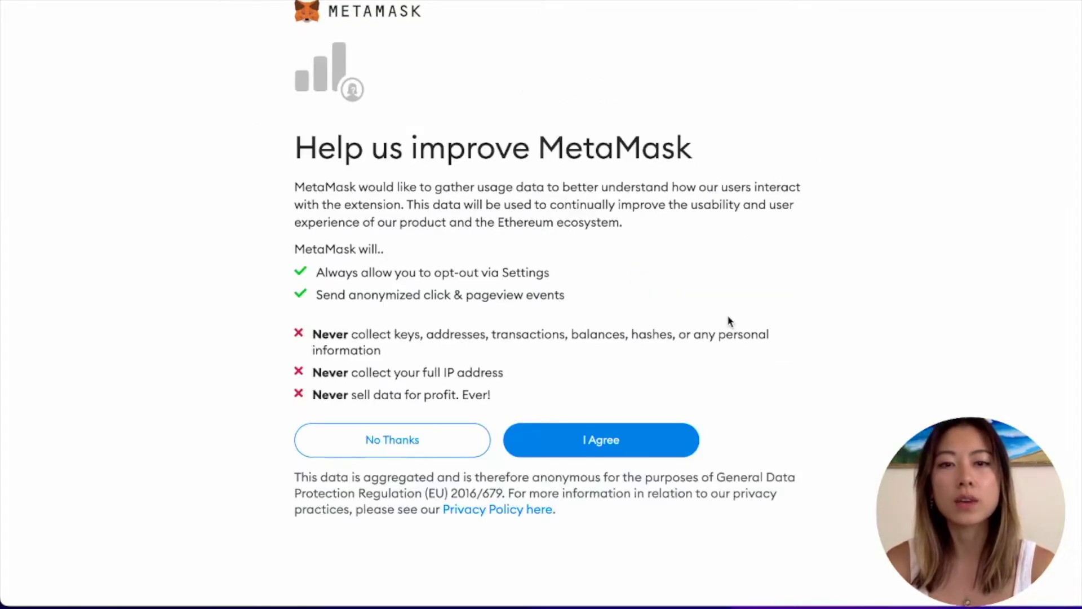
{"action": "left_click", "coordinate": [388, 445]}
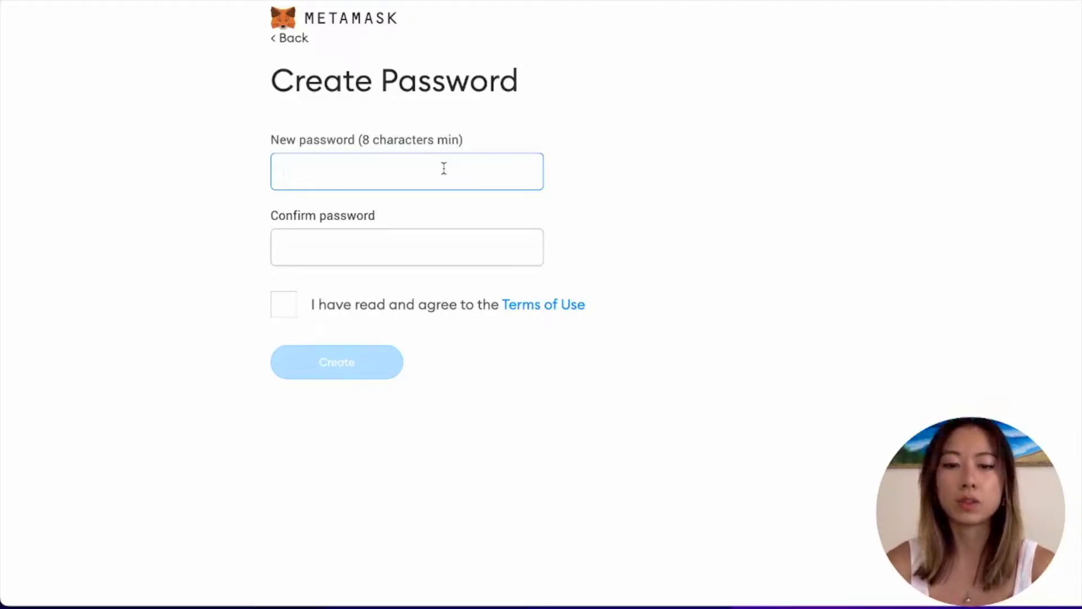
Enter and confirm a wallet password, agree to the Terms of Use, and create the wallet
{"action": "type", "text": "••••••••••"}
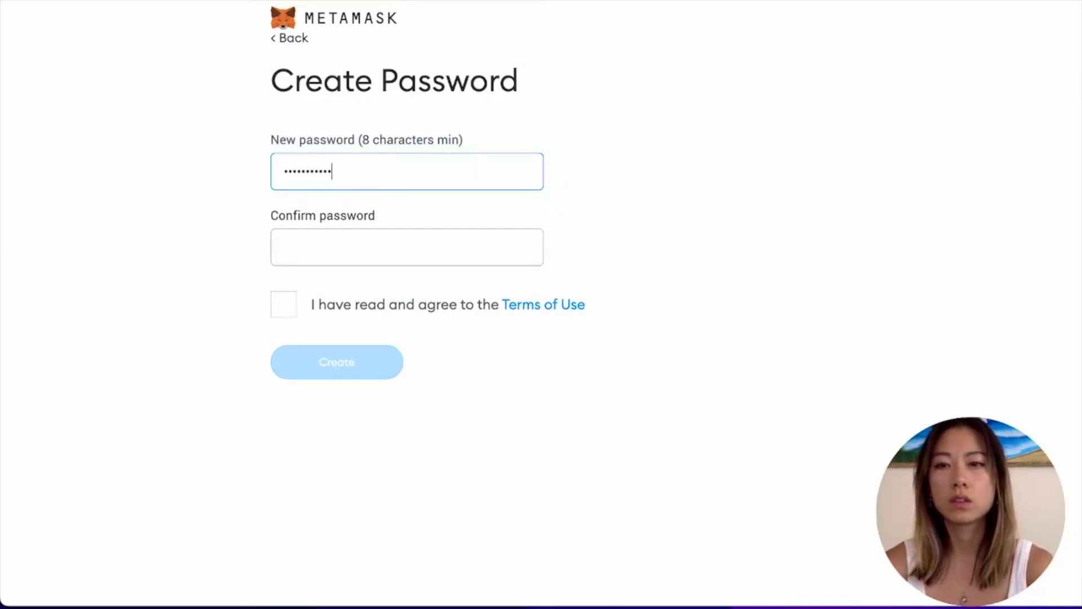
{"action": "left_click", "coordinate": [437, 247]}
{"action": "type", "text": "•••••••••••"}
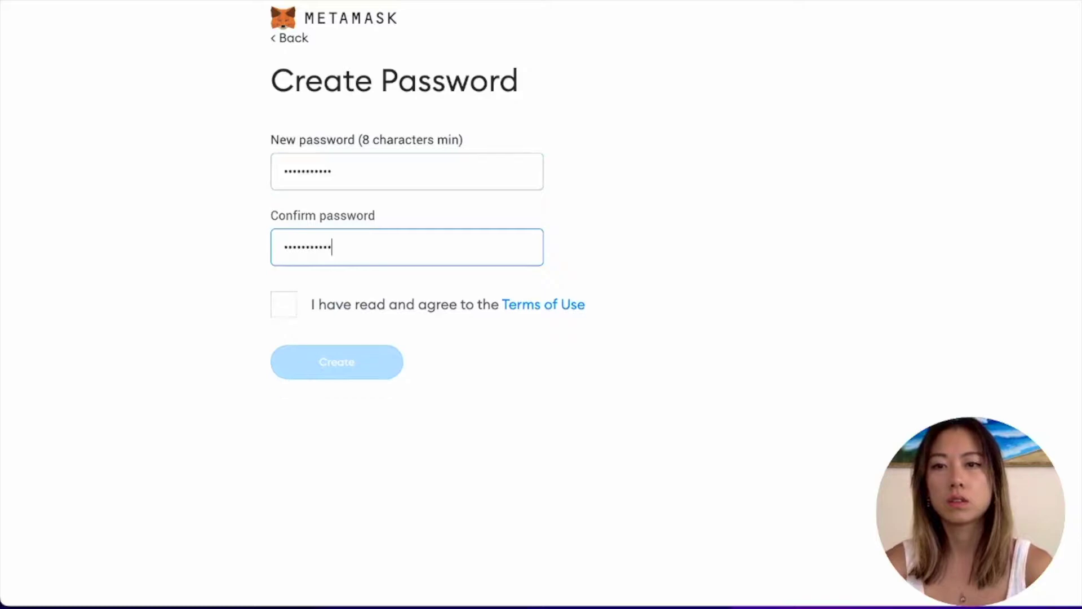
{"action": "left_click", "coordinate": [283, 305]}
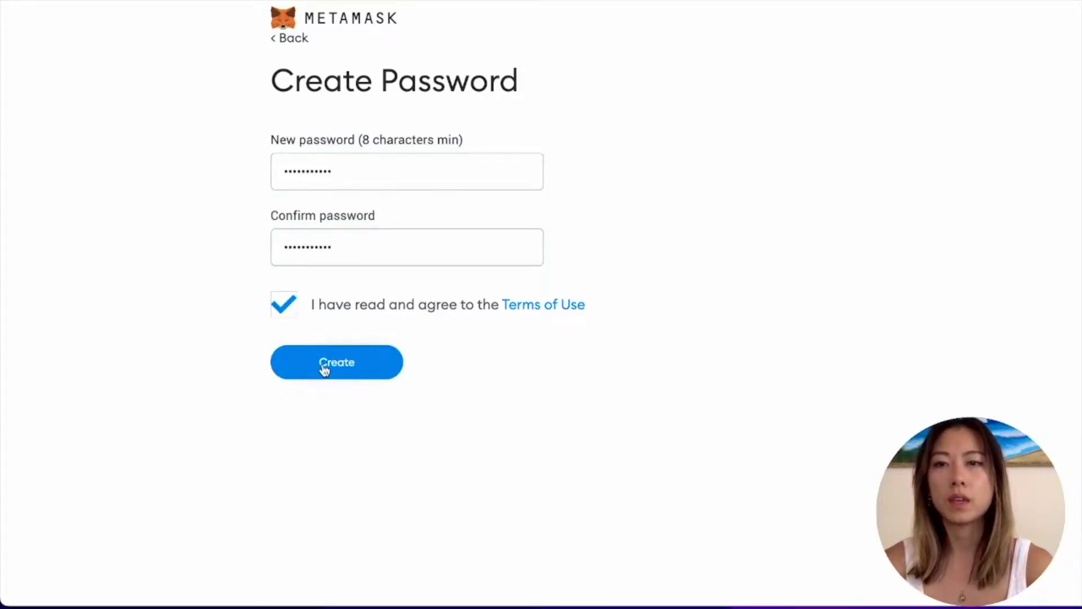
{"action": "left_click", "coordinate": [323, 366]}
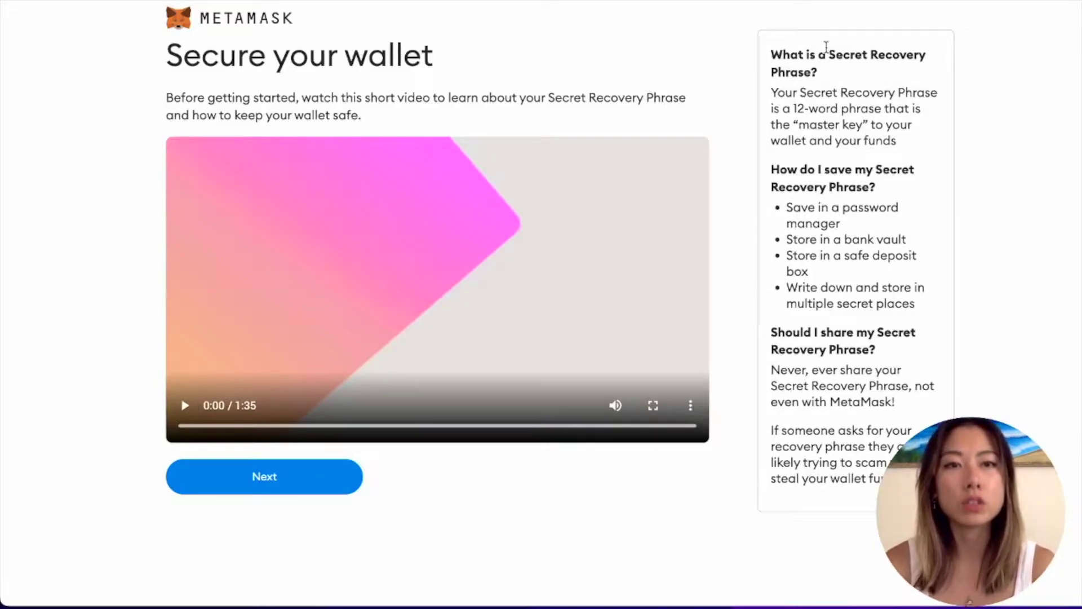
Read the Secure your wallet tips on storing the 12-word recovery phrase safely
{"action": "left_click_drag", "start_coordinate": [836, 55], "coordinate": [941, 59]}
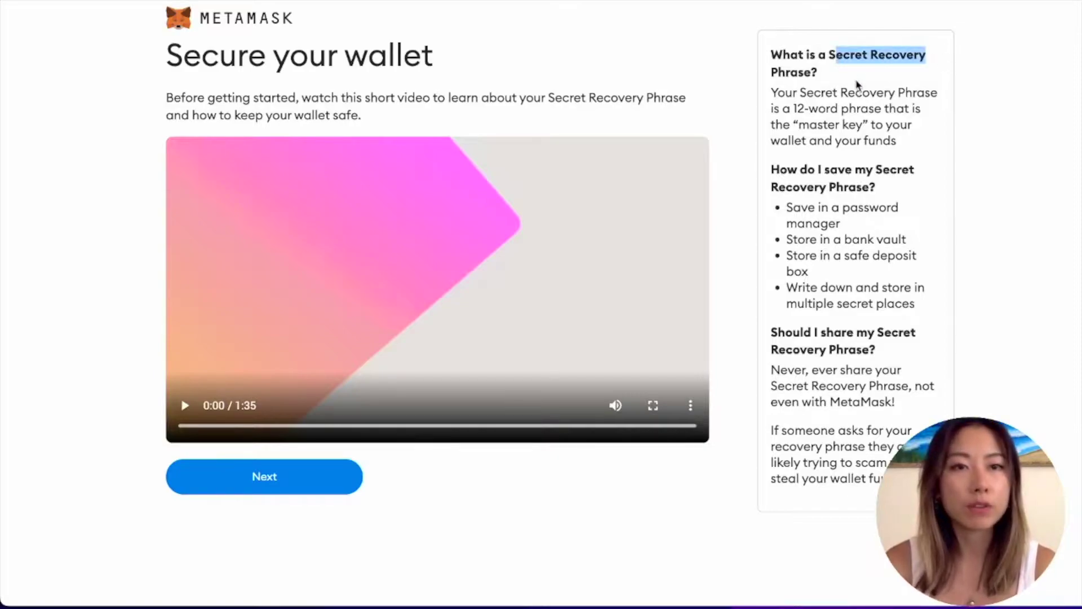
{"action": "left_click_drag", "start_coordinate": [796, 110], "coordinate": [877, 124]}
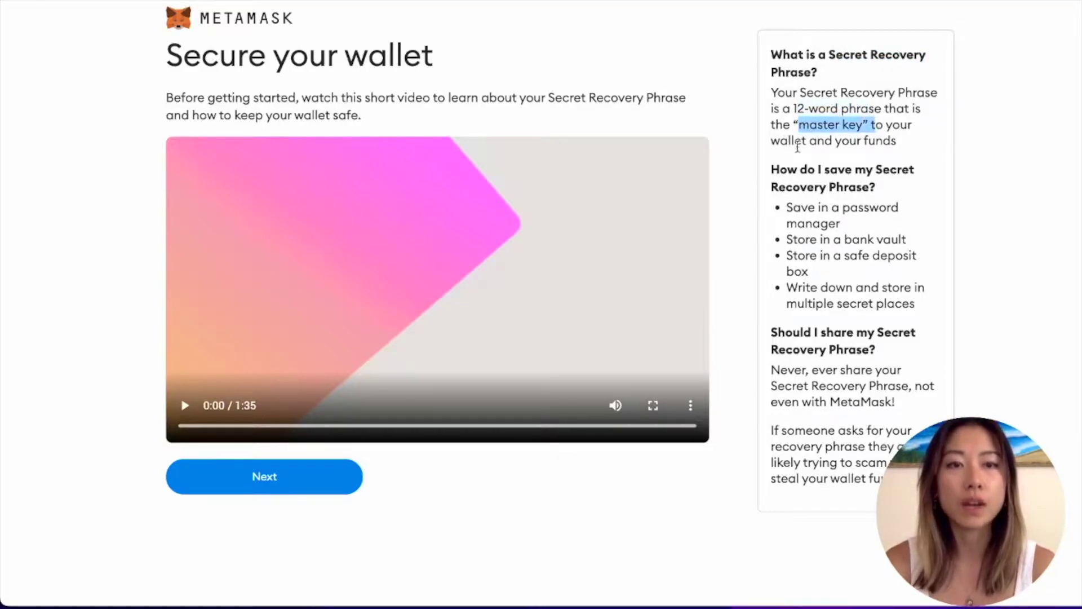
{"action": "left_click_drag", "start_coordinate": [788, 207], "coordinate": [924, 243]}
{"action": "left_click_drag", "start_coordinate": [847, 256], "coordinate": [913, 259]}
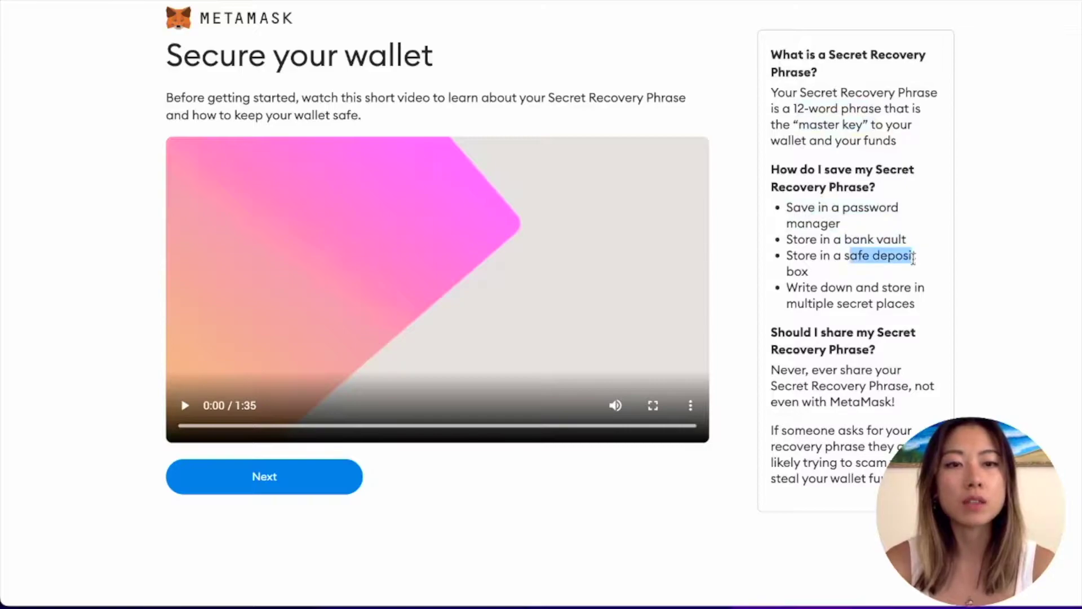
{"action": "left_click_drag", "start_coordinate": [797, 288], "coordinate": [913, 288]}
{"action": "left_click_drag", "start_coordinate": [797, 304], "coordinate": [896, 304]}
{"action": "left_click", "coordinate": [896, 305]}
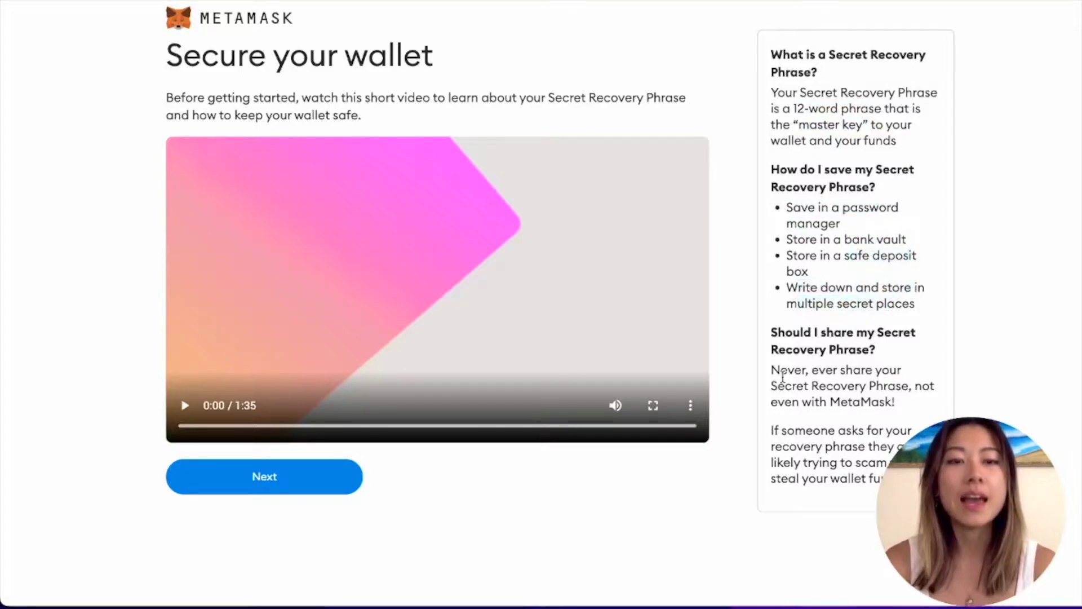
Note the never-share warning, continue on, and unblur the Secret Recovery Phrase
{"action": "left_click_drag", "start_coordinate": [773, 372], "coordinate": [904, 387]}
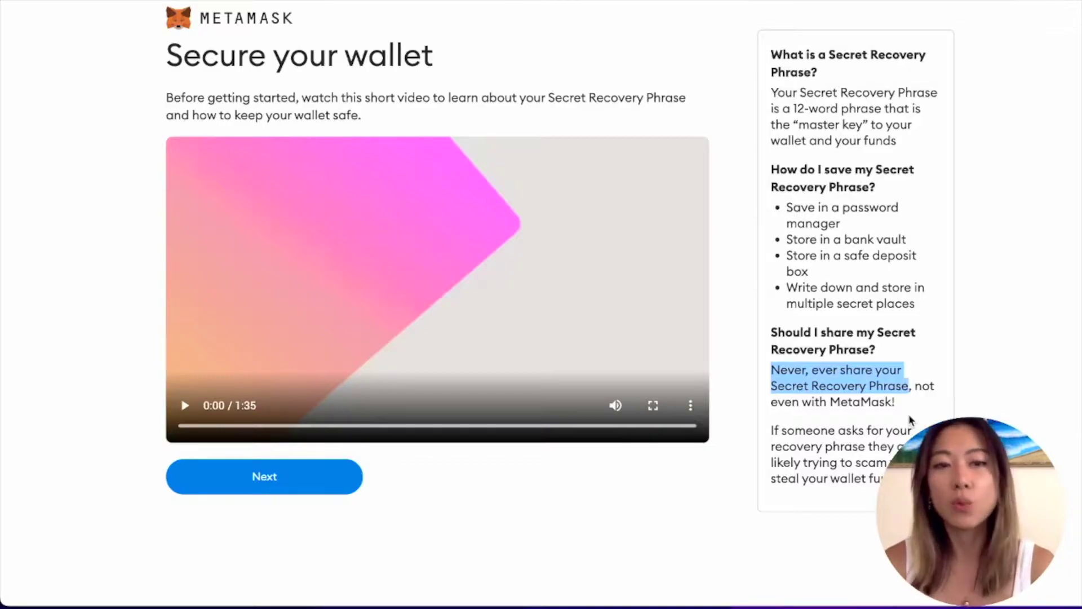
{"action": "left_click", "coordinate": [288, 492]}
{"action": "left_click", "coordinate": [387, 338]}
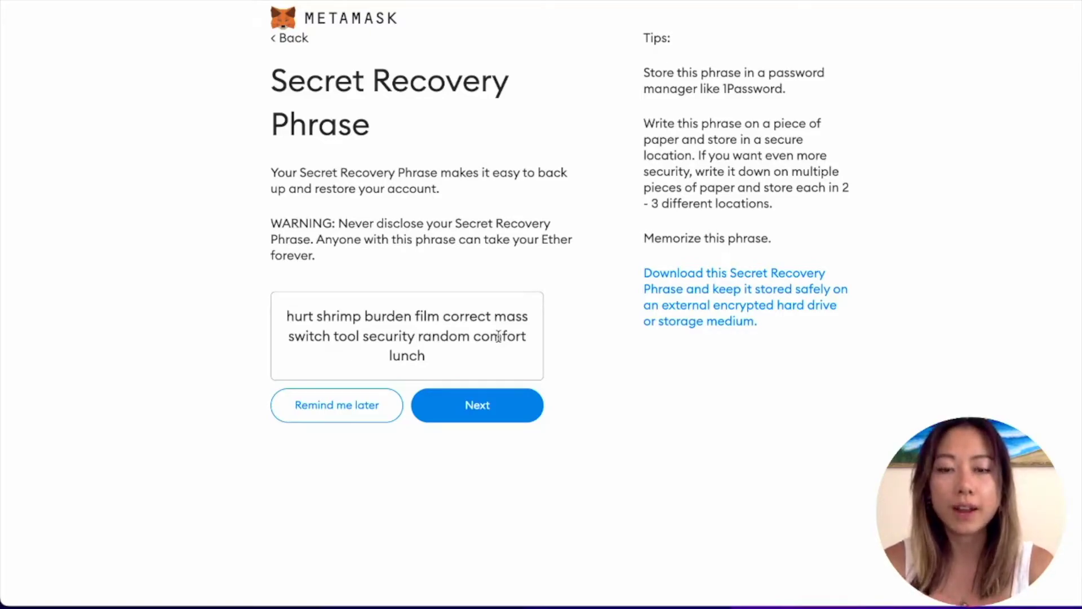
Review the backup and restore notes, then continue to the phrase confirmation step
{"action": "left_click_drag", "start_coordinate": [493, 173], "coordinate": [572, 176]}
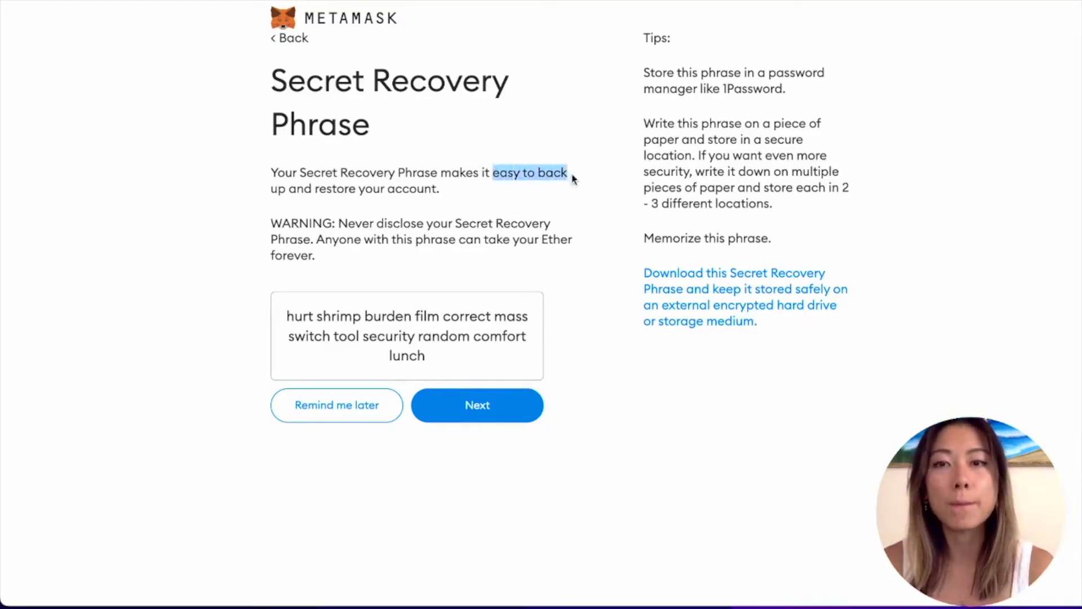
{"action": "left_click_drag", "start_coordinate": [316, 189], "coordinate": [437, 187]}
{"action": "left_click", "coordinate": [471, 201]}
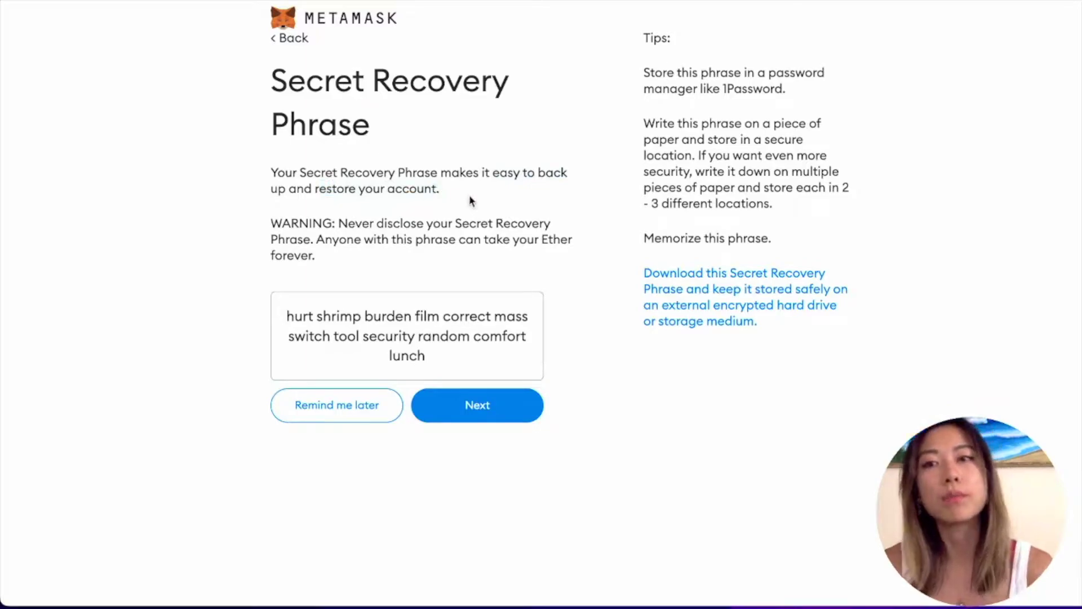
{"action": "left_click", "coordinate": [480, 408]}
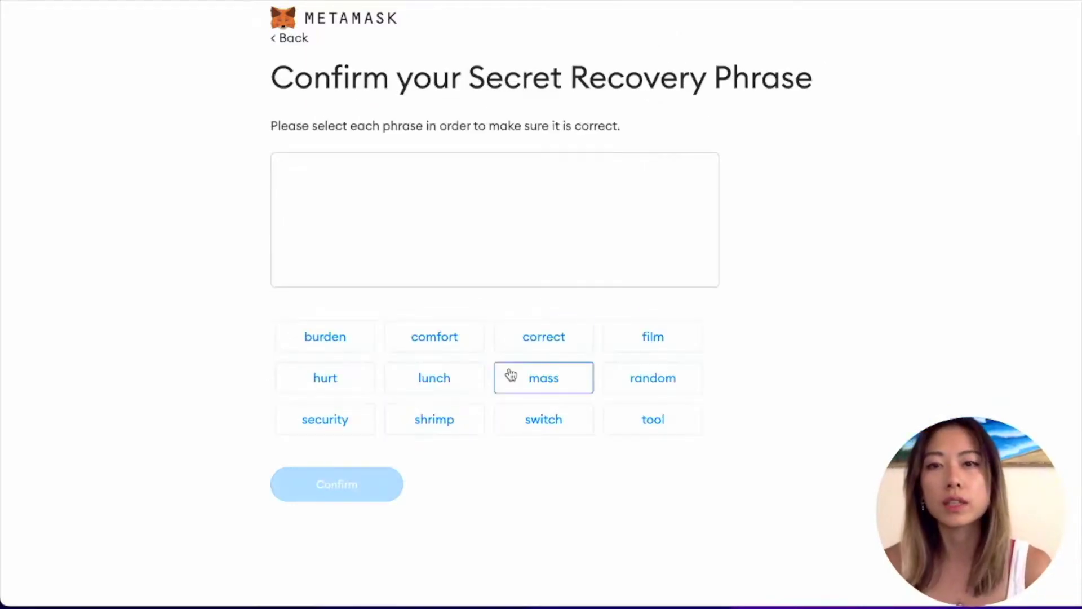
Select all 12 recovery words in order, confirm the phrase, and finish with All Done
{"action": "left_click", "coordinate": [325, 378]}
{"action": "left_click", "coordinate": [433, 419]}
{"action": "left_click", "coordinate": [326, 337]}
{"action": "left_click", "coordinate": [653, 337]}
{"action": "left_click", "coordinate": [543, 336]}
{"action": "left_click", "coordinate": [543, 377]}
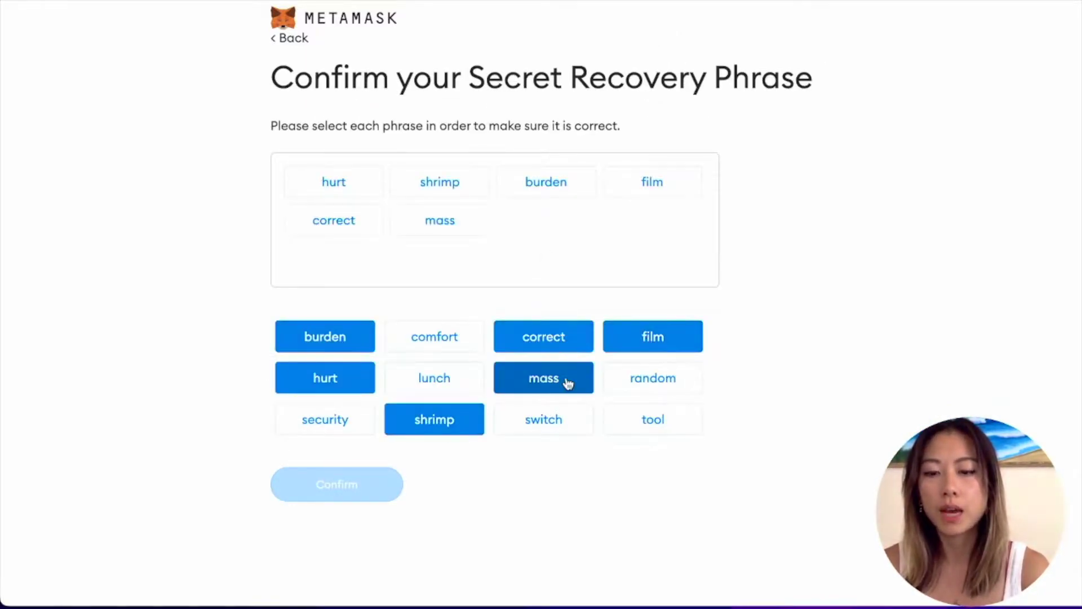
{"action": "left_click", "coordinate": [543, 419]}
{"action": "left_click", "coordinate": [652, 419]}
{"action": "left_click", "coordinate": [325, 420]}
{"action": "left_click", "coordinate": [653, 378]}
{"action": "left_click", "coordinate": [434, 336]}
{"action": "left_click", "coordinate": [434, 378]}
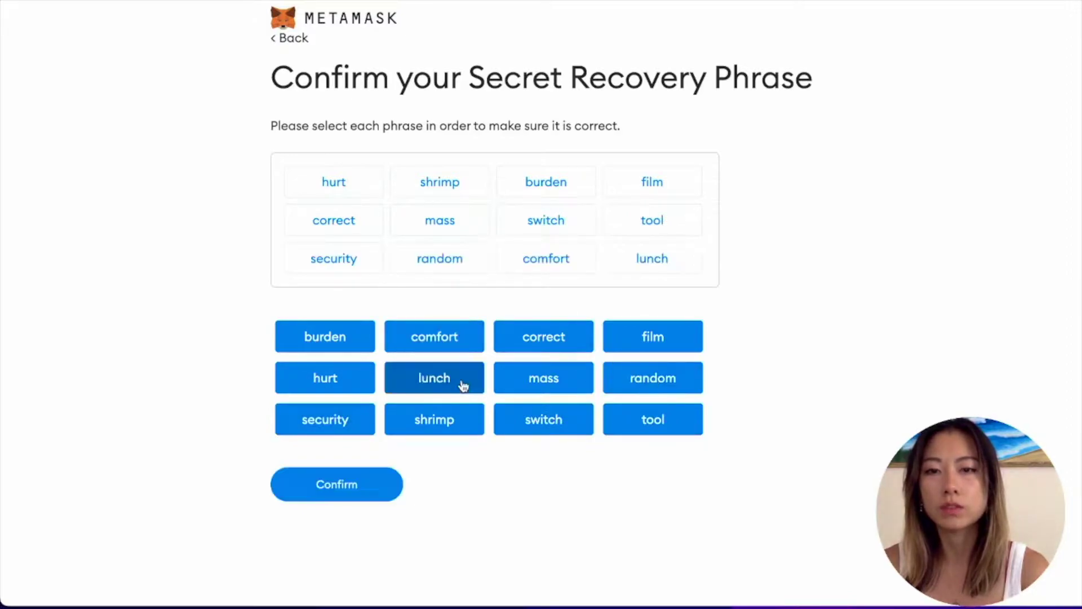
{"action": "left_click", "coordinate": [355, 484]}
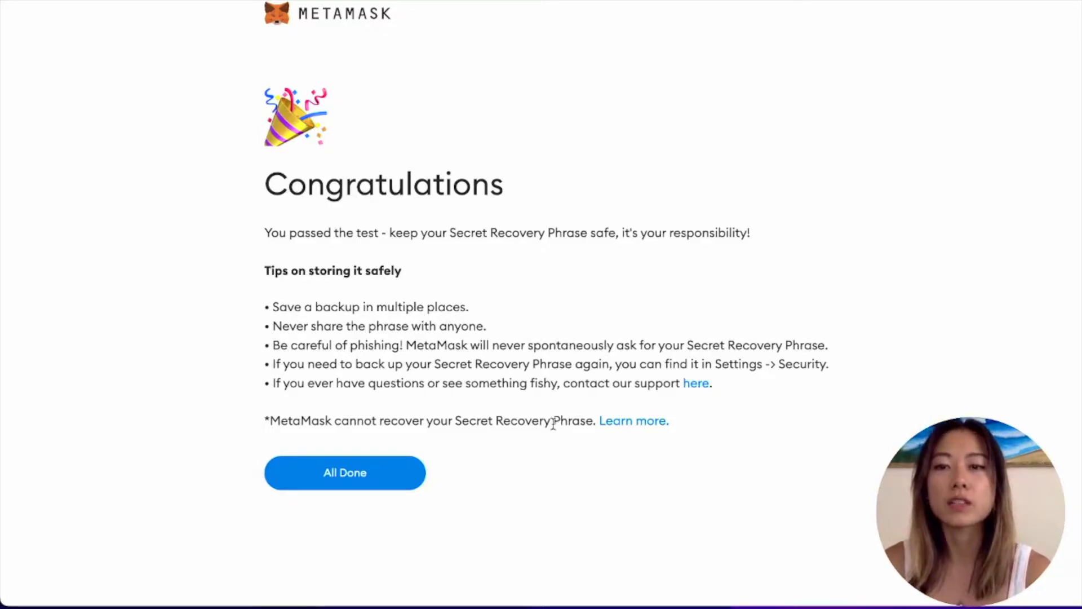
{"action": "left_click", "coordinate": [374, 484]}
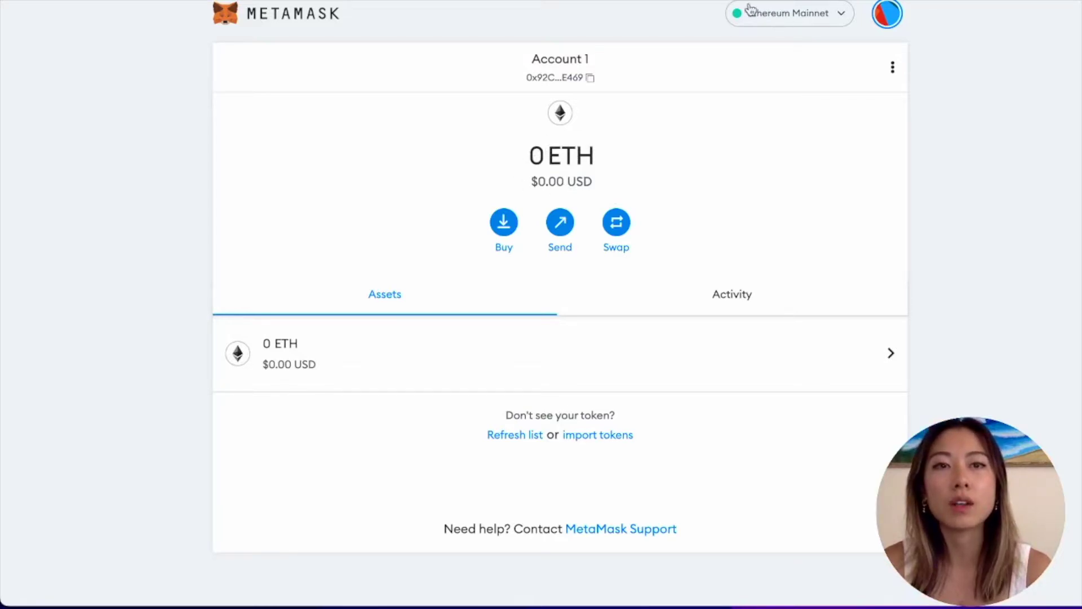
Open Account 1's details from its options menu to show the QR code and address
{"action": "left_click", "coordinate": [840, 17]}
{"action": "left_click", "coordinate": [840, 17]}
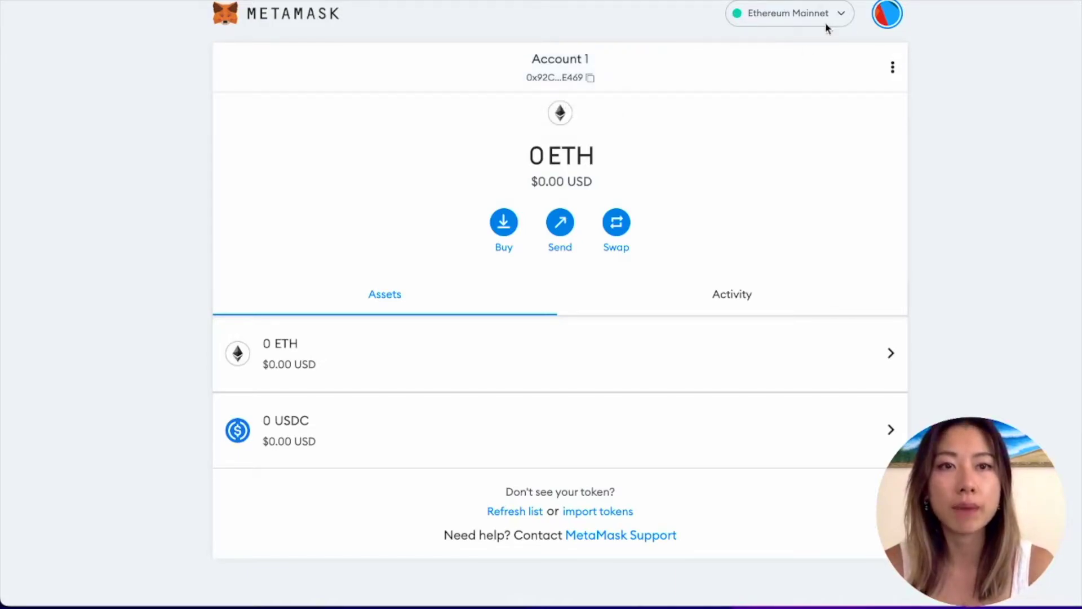
{"action": "left_click", "coordinate": [893, 67]}
{"action": "left_click", "coordinate": [866, 148]}
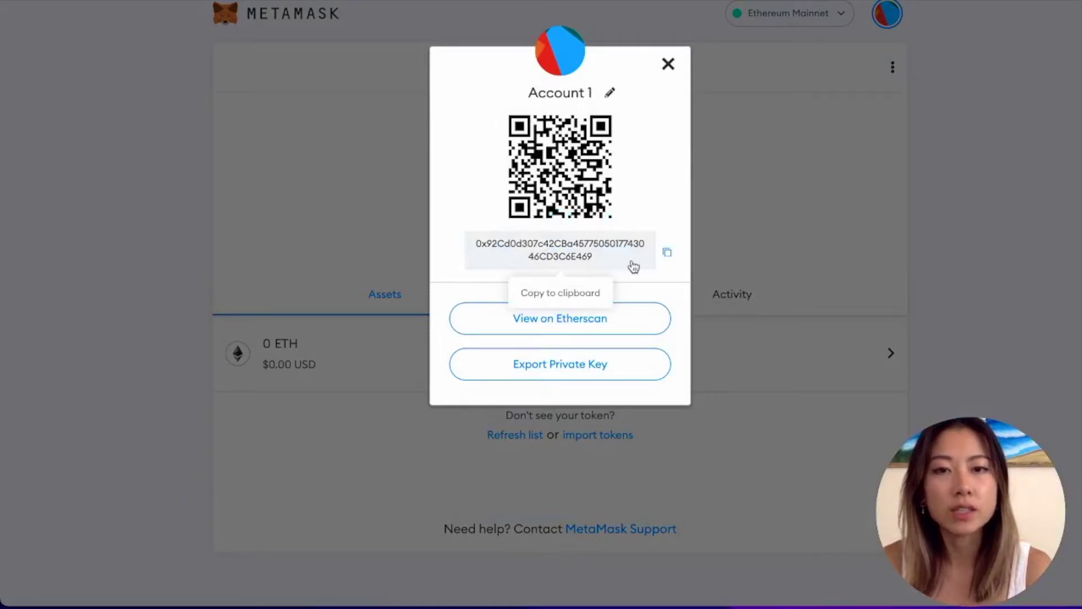
View Account 1's address on Etherscan, with its 0 Ether balance and no transactions
{"action": "left_click", "coordinate": [551, 330]}
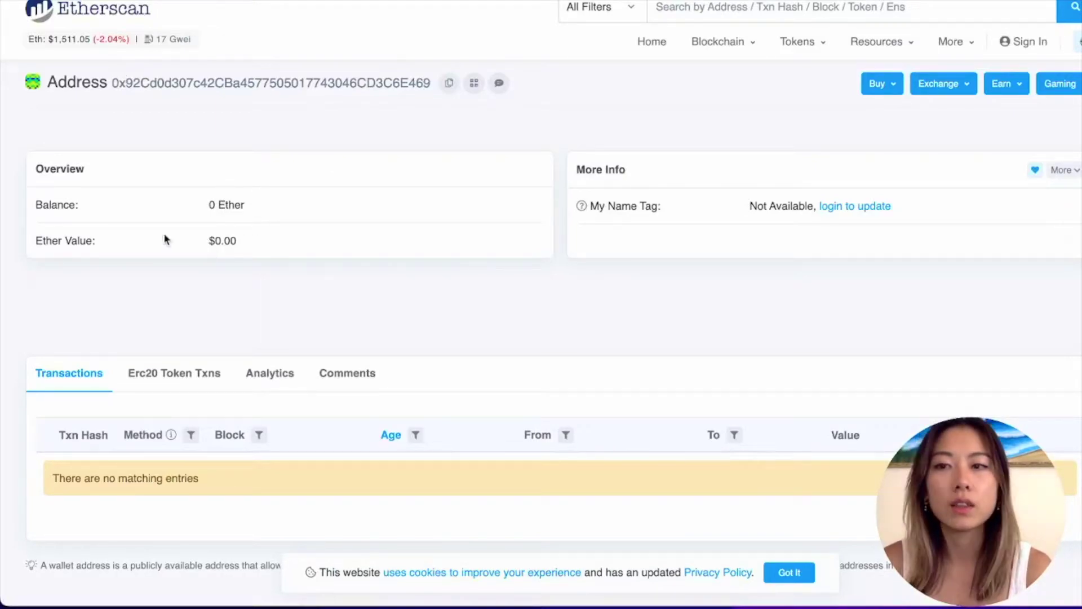
{"action": "scroll", "coordinate": [459, 379], "scroll_direction": "down", "scroll_amount": 1}
{"action": "scroll", "coordinate": [458, 374], "scroll_direction": "down", "scroll_amount": 2}
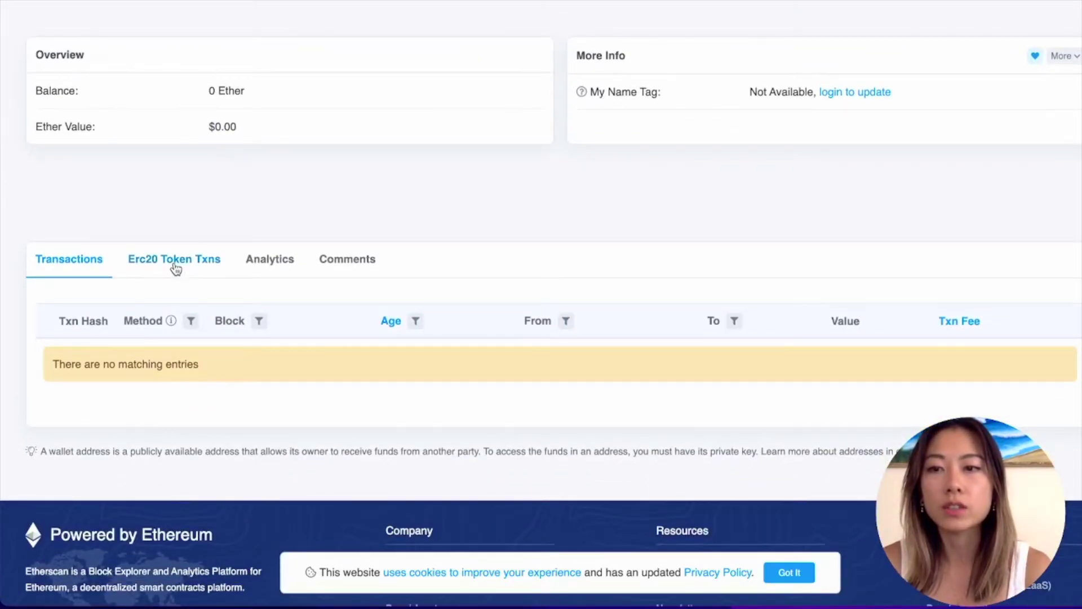
{"action": "scroll", "coordinate": [865, 330], "scroll_direction": "up", "scroll_amount": 3}
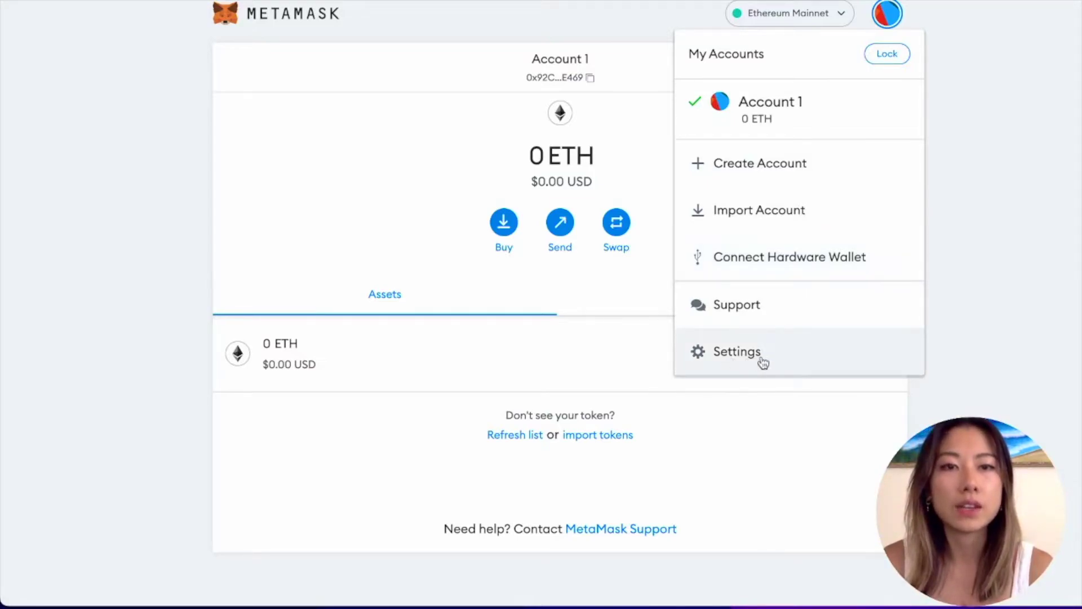
Create Account 2 with its default name and copy its address from the account list
{"action": "left_click", "coordinate": [735, 168]}
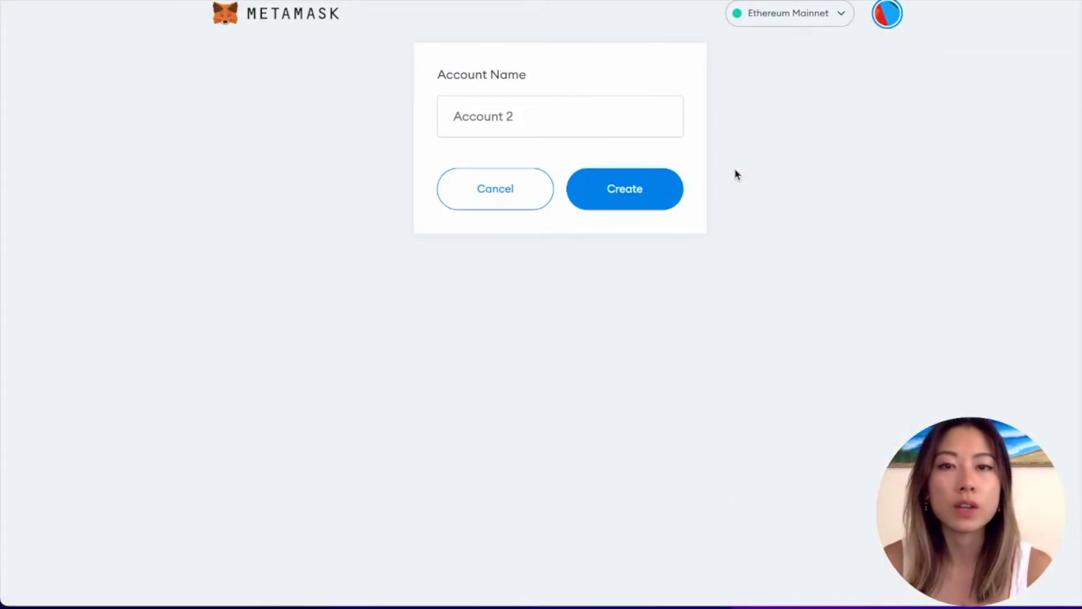
{"action": "left_click", "coordinate": [630, 201]}
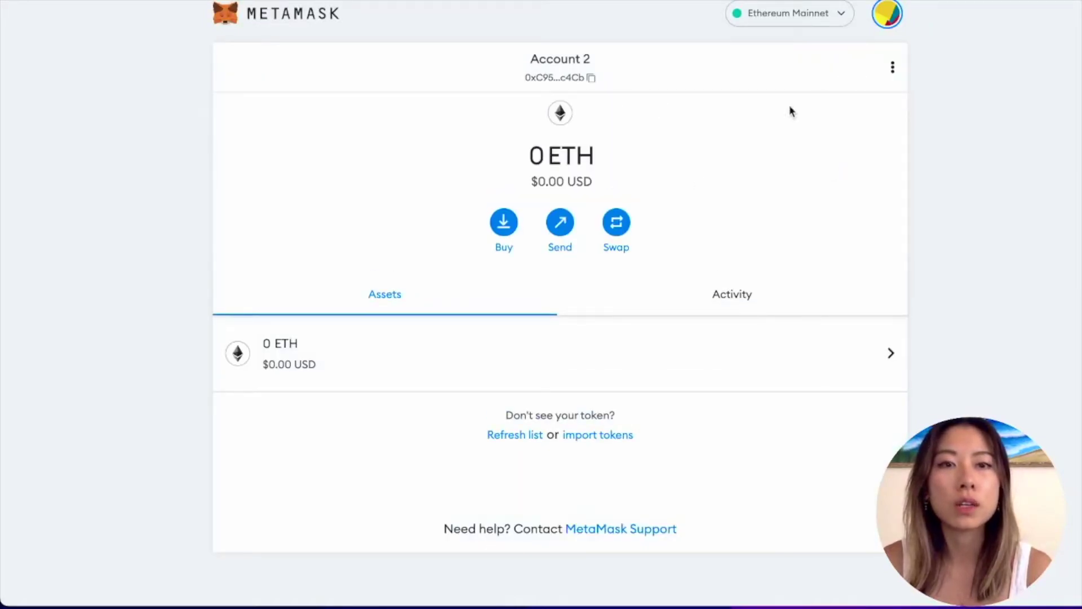
{"action": "left_click", "coordinate": [882, 22]}
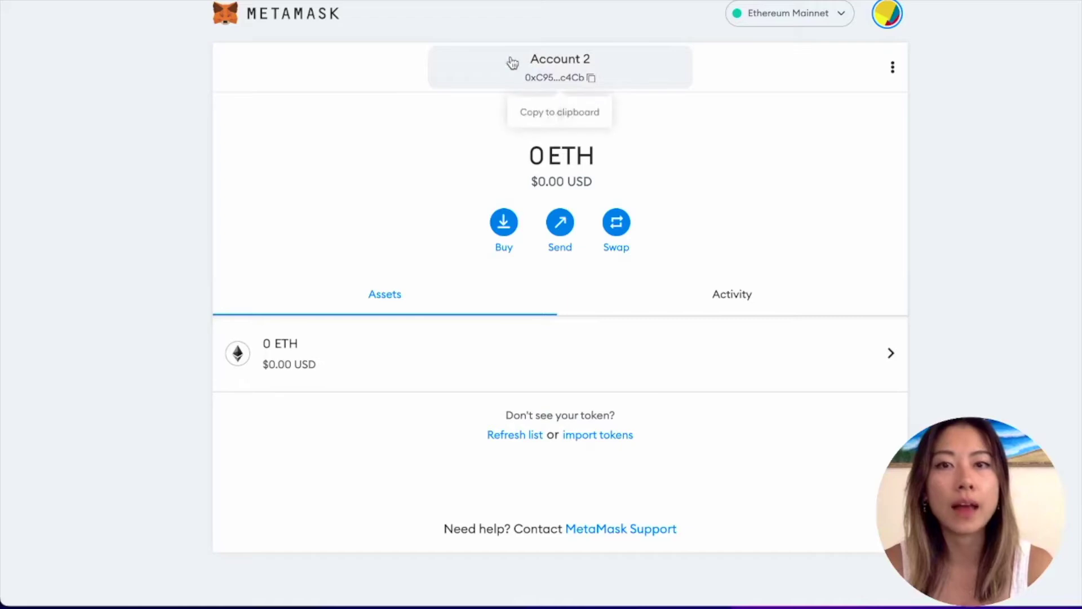
{"action": "left_click", "coordinate": [538, 74]}
{"action": "left_click", "coordinate": [887, 14]}
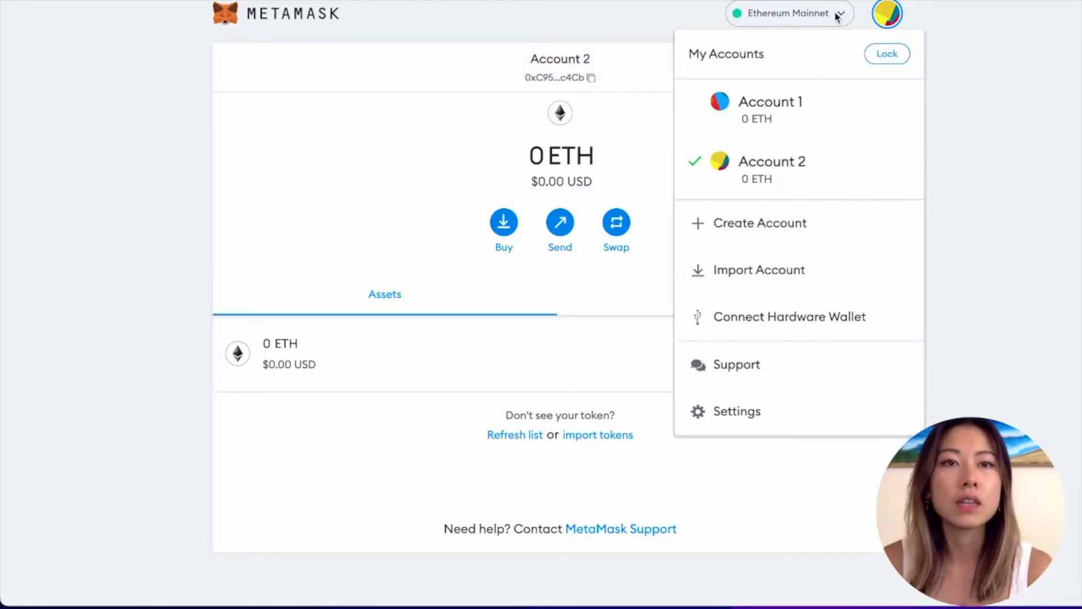
{"action": "left_click", "coordinate": [790, 13]}
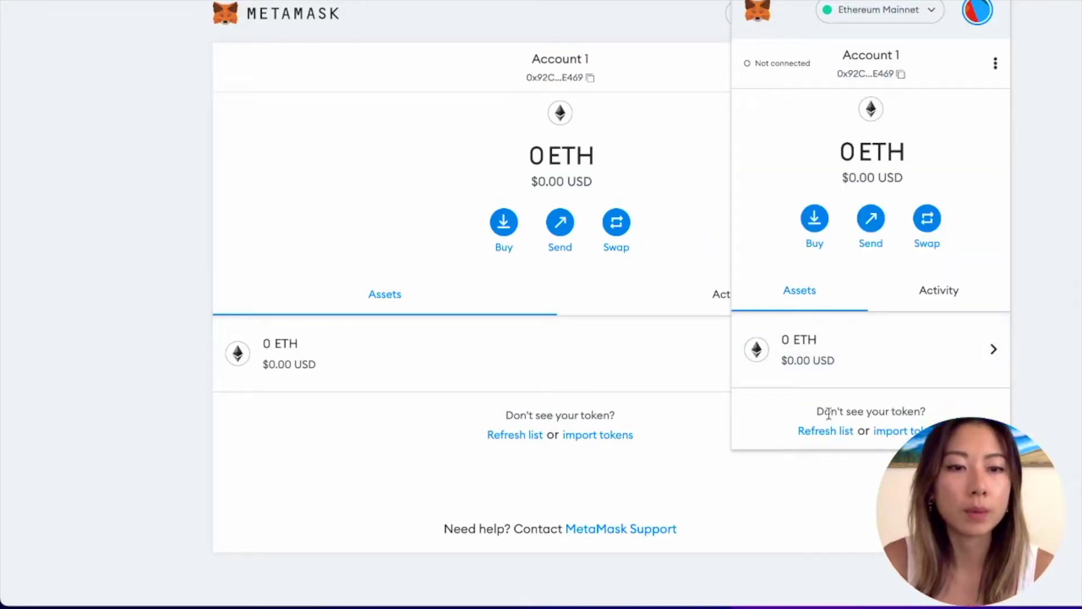
Search 'usdc' and import the USD Coin (USDC) token, adding a 0 USDC asset
{"action": "left_click_drag", "start_coordinate": [828, 411], "coordinate": [838, 435]}
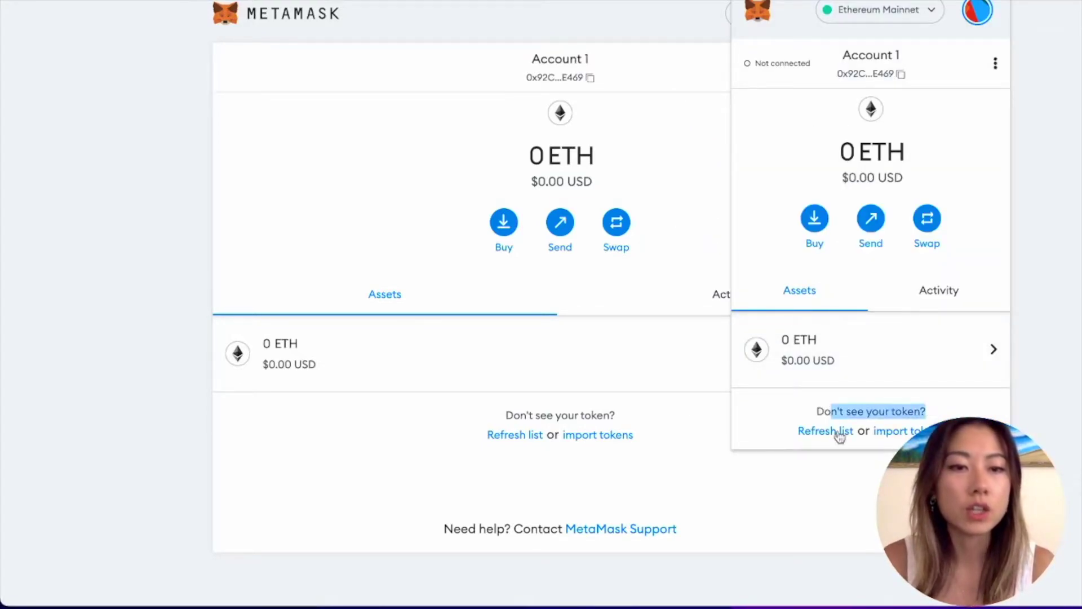
{"action": "left_click", "coordinate": [907, 433]}
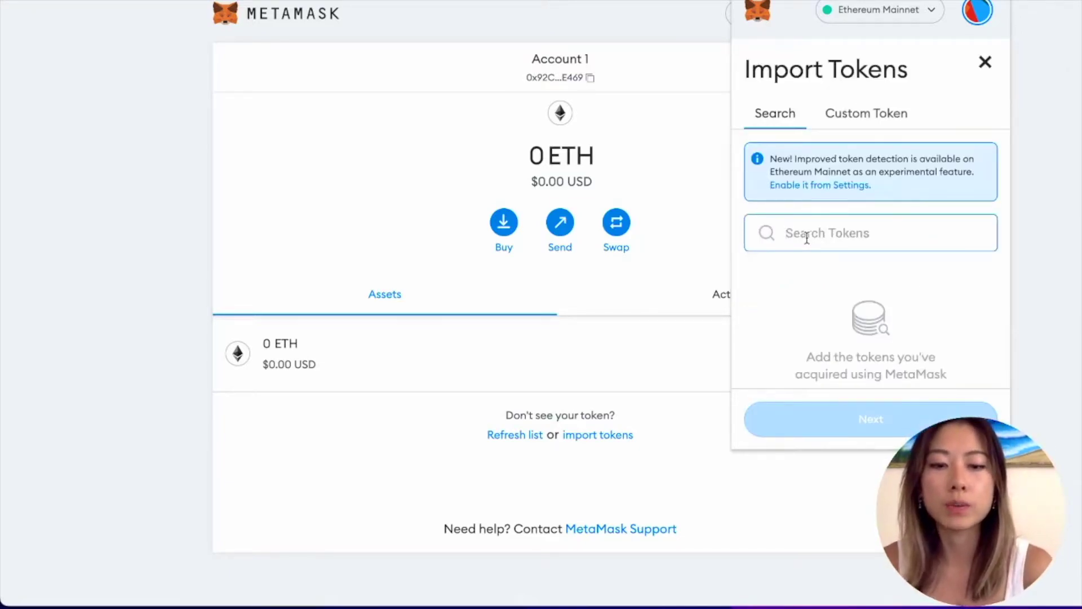
{"action": "type", "text": "usdc"}
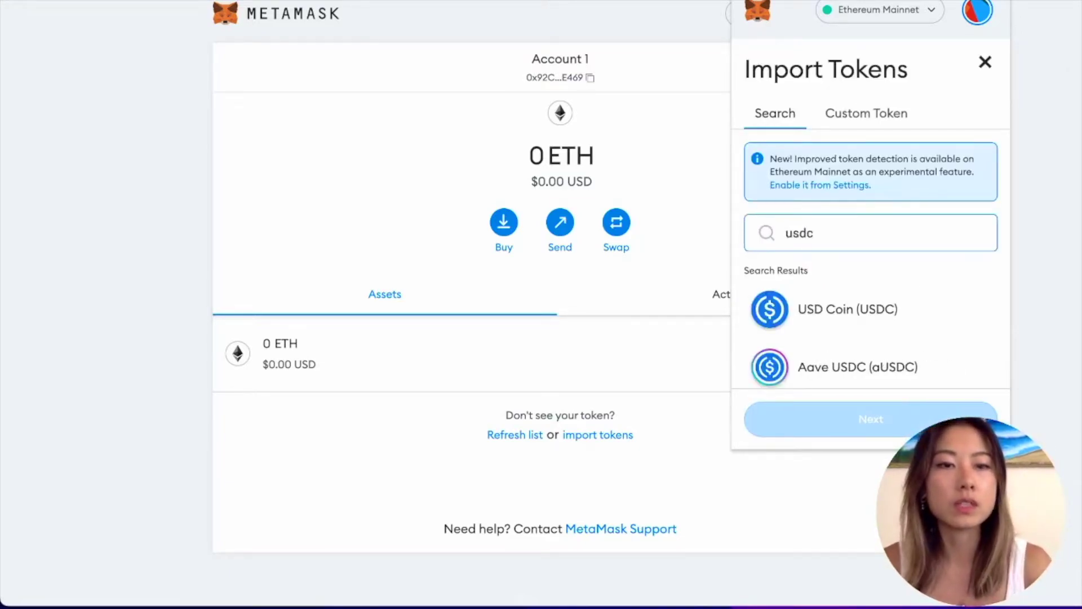
{"action": "left_click", "coordinate": [838, 315]}
{"action": "left_click", "coordinate": [862, 420]}
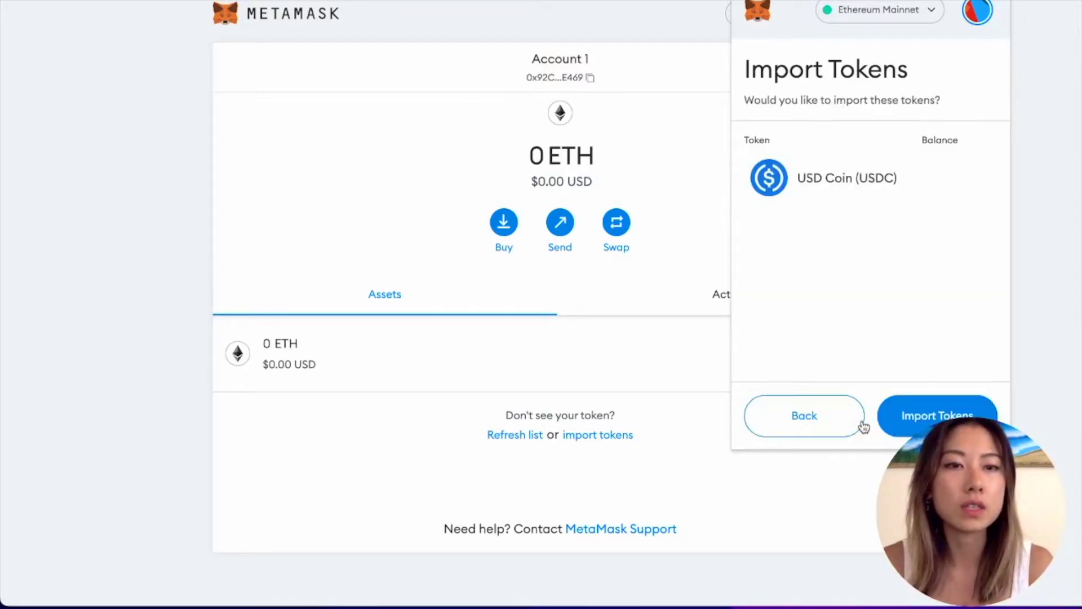
{"action": "left_click", "coordinate": [931, 420]}
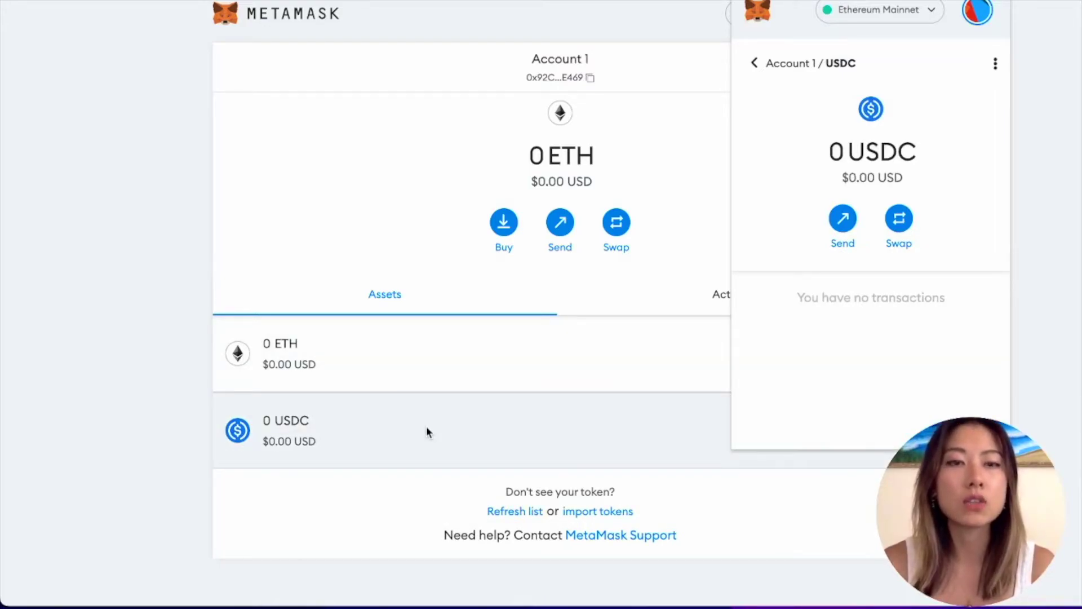
{"action": "left_click", "coordinate": [995, 64]}
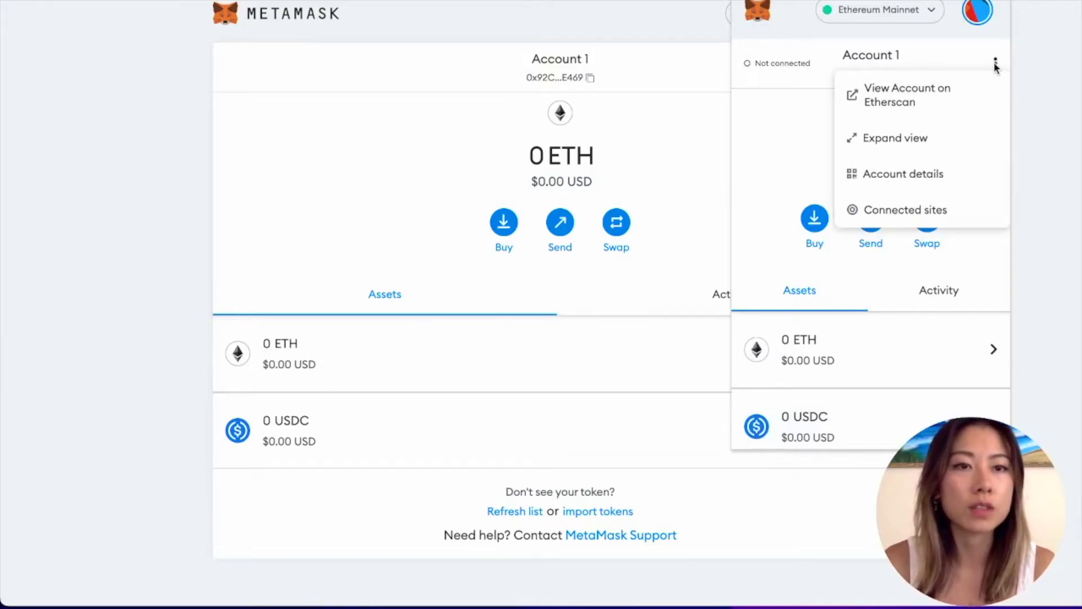
Check Account 1's Connected sites, see it has no connections, and dismiss the notice
{"action": "left_click", "coordinate": [907, 214]}
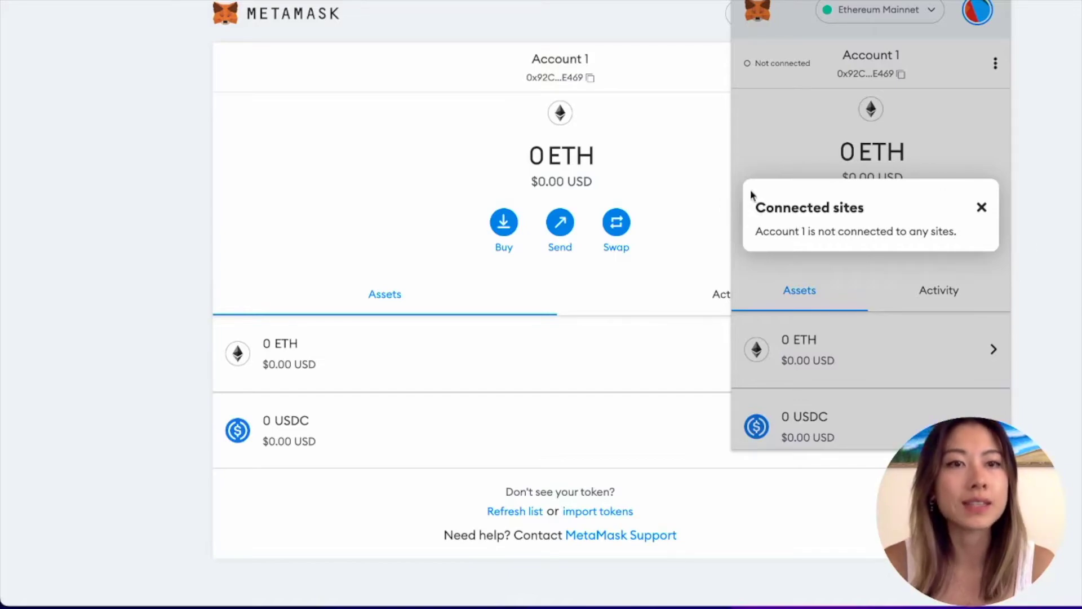
{"action": "left_click", "coordinate": [981, 209]}
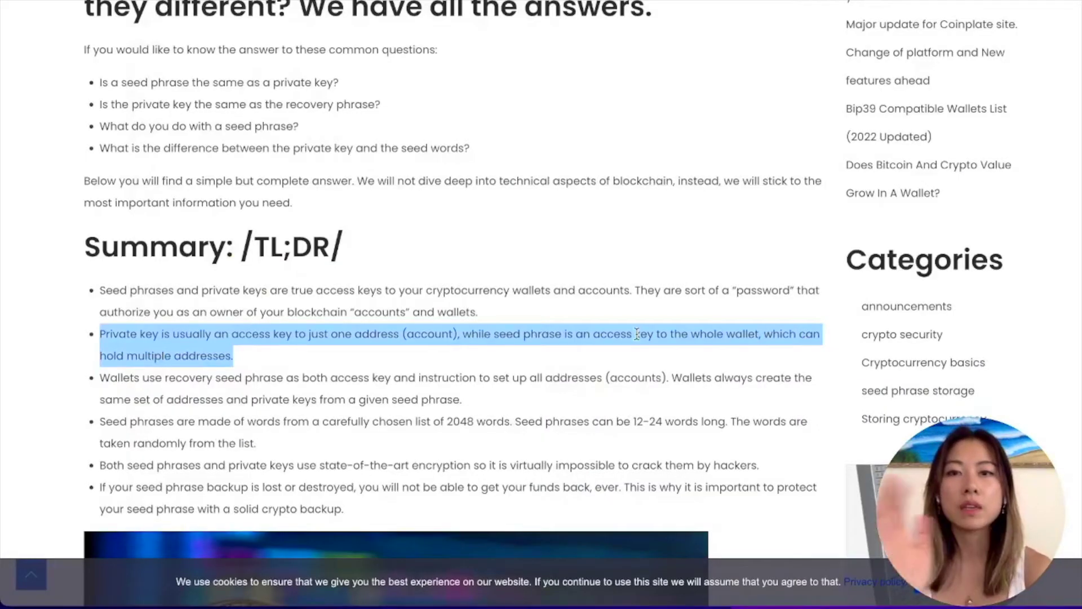
Scroll the Coinplate article down to its Summary: /TL;DR/ section
{"action": "scroll", "coordinate": [697, 342], "scroll_direction": "down", "scroll_amount": 3}
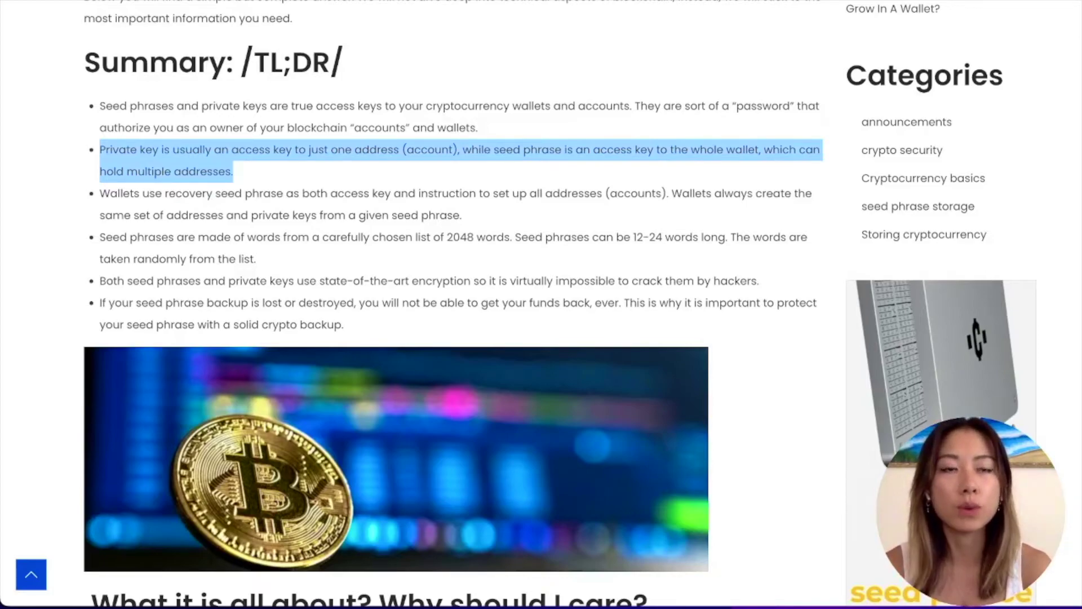
Open MetaMask, start importing an account from a private key, then cancel back to Account 1
{"action": "left_click", "coordinate": [985, 2]}
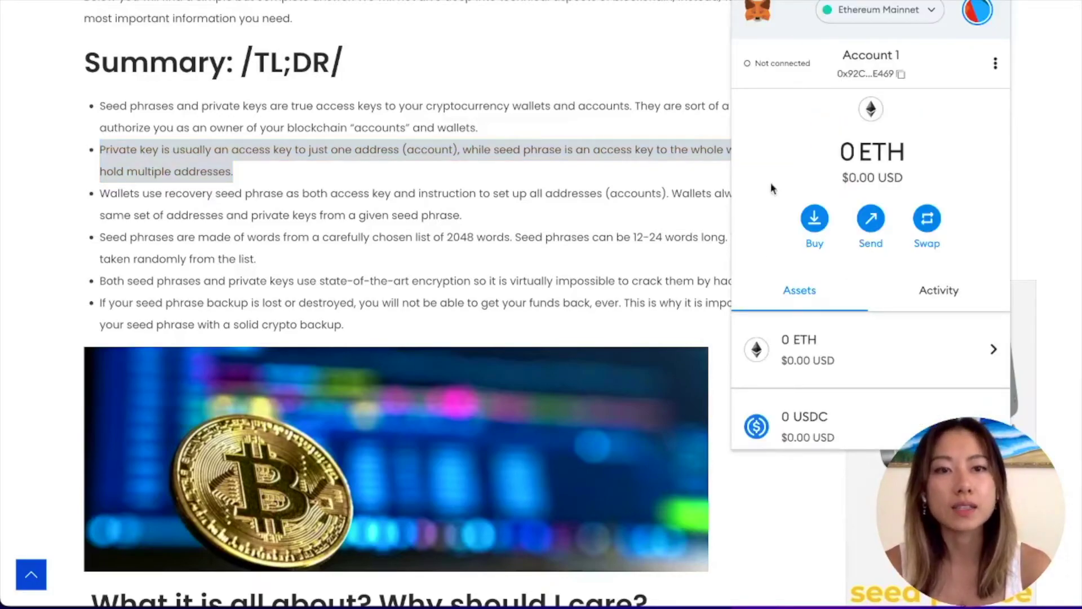
{"action": "left_click", "coordinate": [978, 12]}
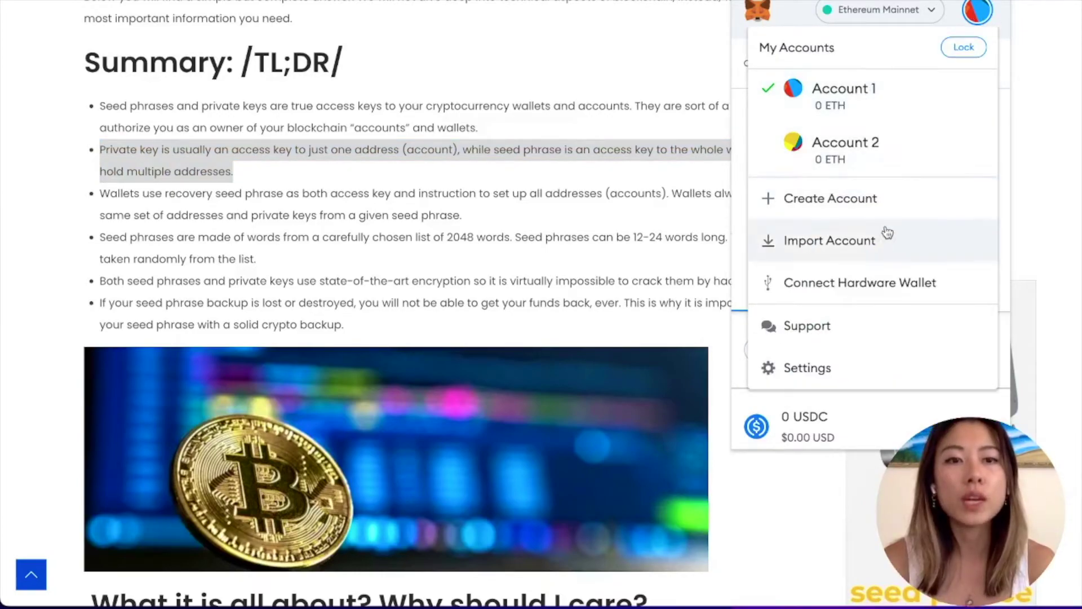
{"action": "left_click", "coordinate": [873, 246]}
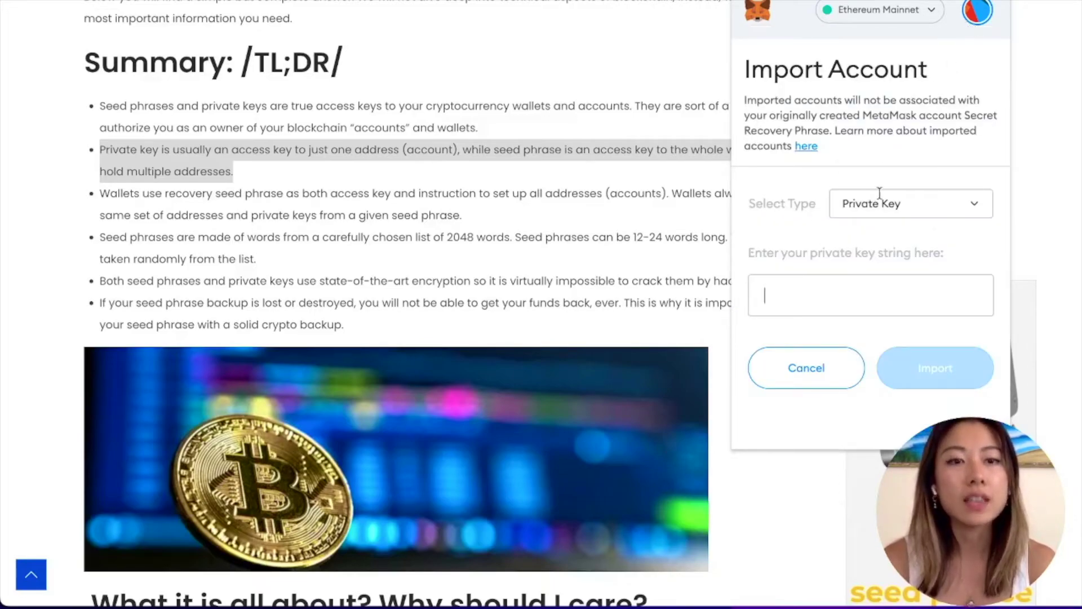
{"action": "left_click", "coordinate": [810, 379]}
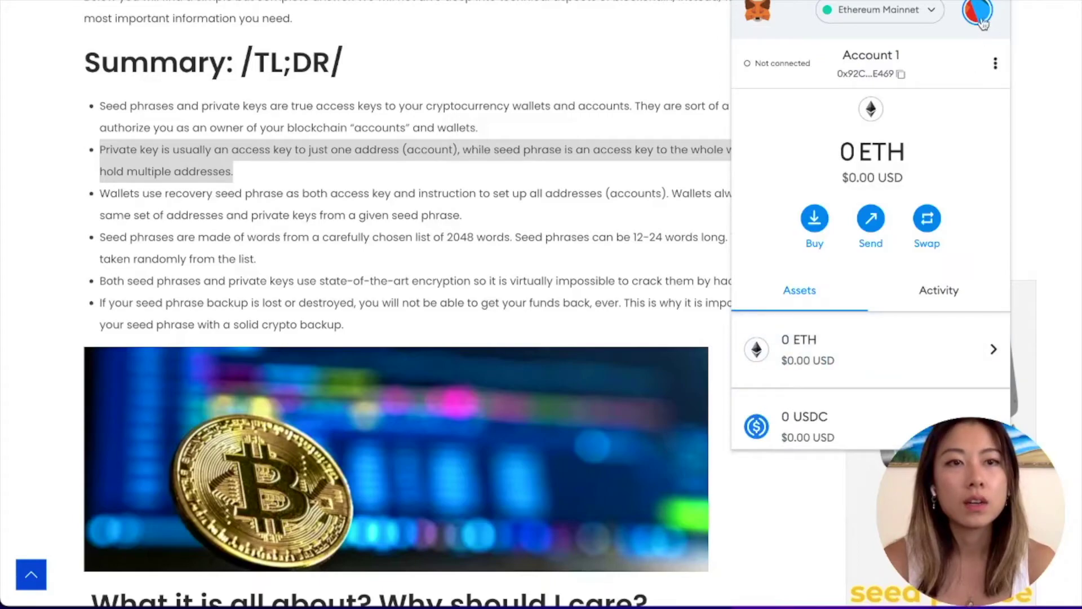
Reveal Account 1's private key from Account details after entering the wallet password, then close MetaMask
{"action": "left_click", "coordinate": [995, 64]}
{"action": "left_click", "coordinate": [874, 62]}
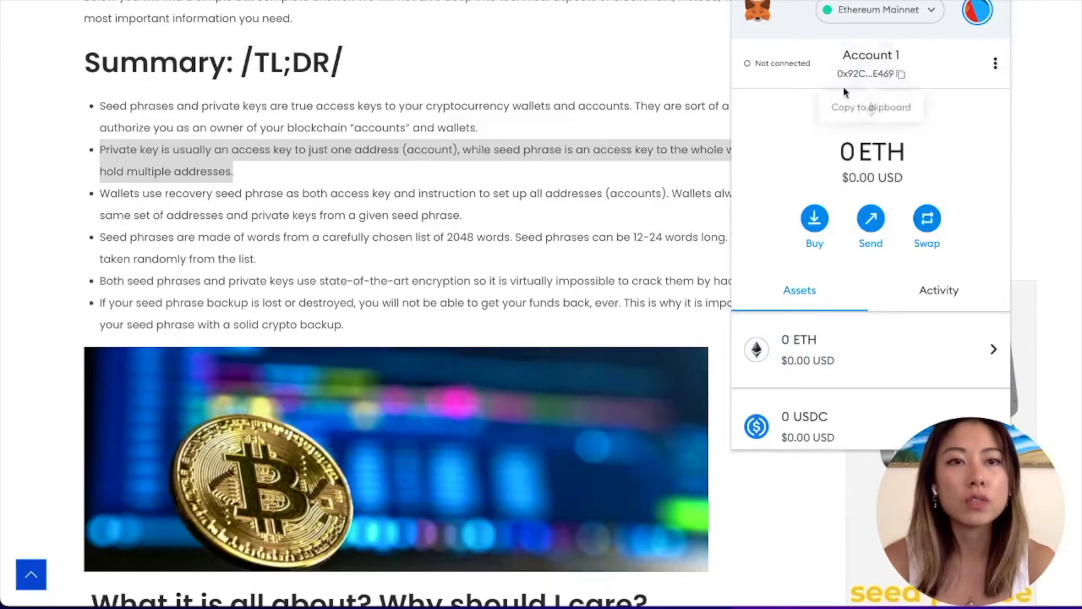
{"action": "left_click", "coordinate": [995, 63]}
{"action": "left_click", "coordinate": [903, 173]}
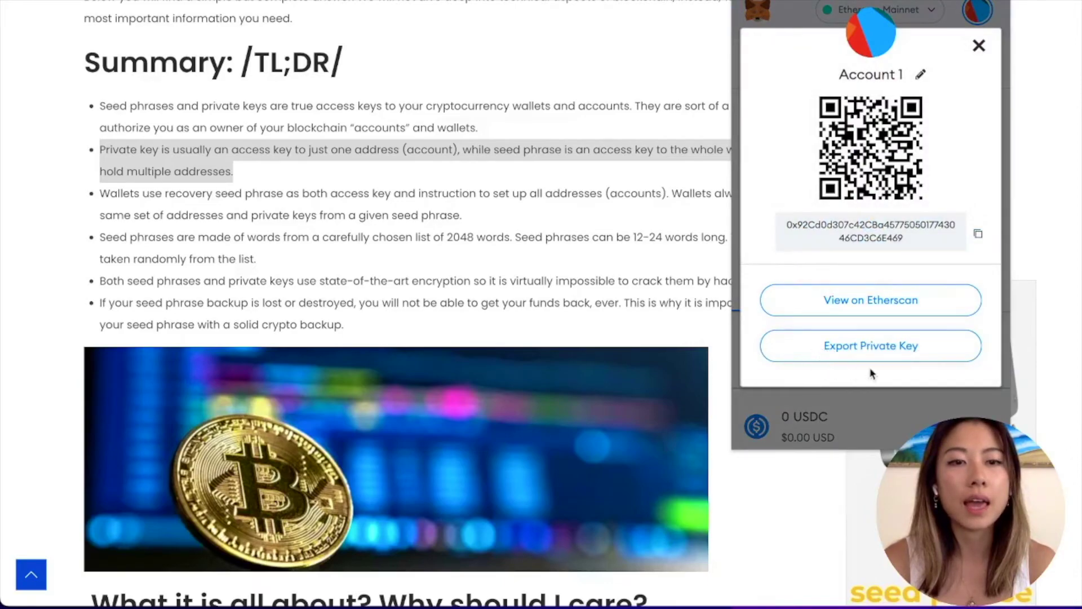
{"action": "left_click", "coordinate": [897, 349]}
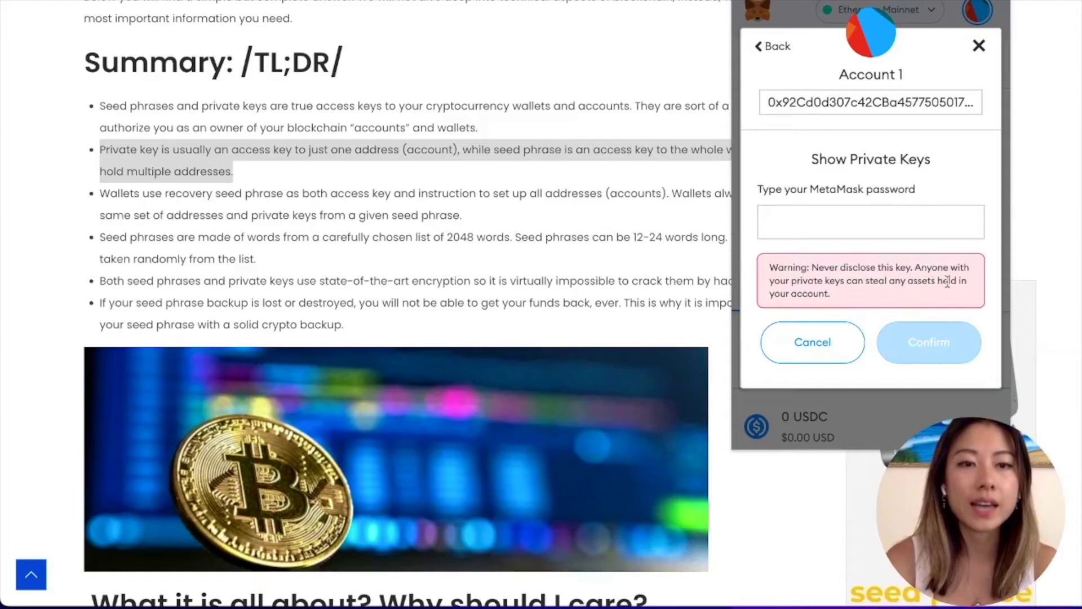
{"action": "type", "text": "••••••••••"}
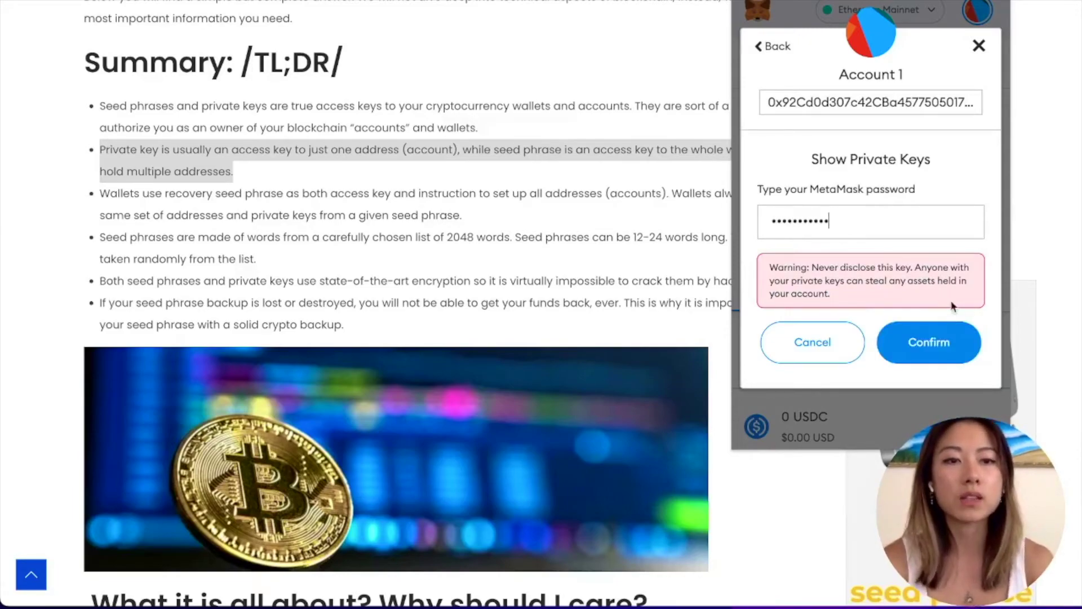
{"action": "left_click", "coordinate": [923, 349]}
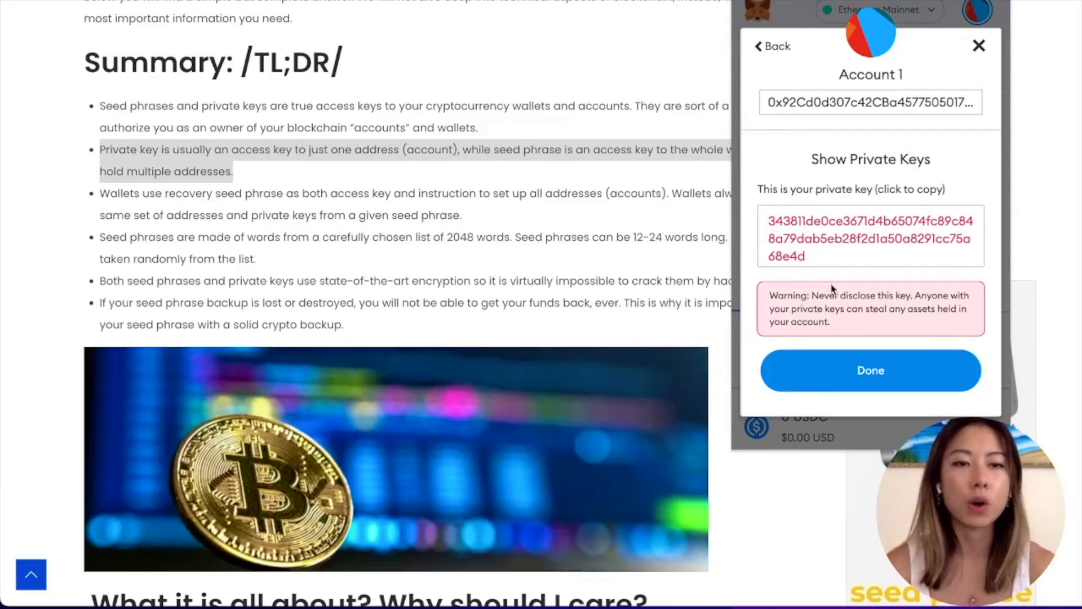
{"action": "key", "text": "Escape"}
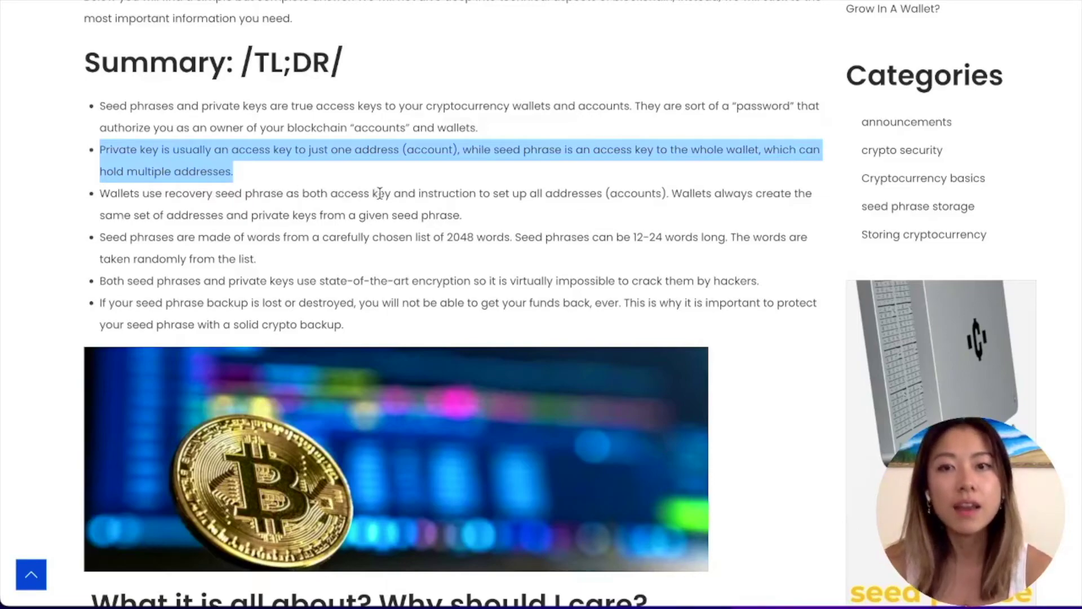
{"action": "left_click_drag", "start_coordinate": [479, 193], "coordinate": [808, 194]}
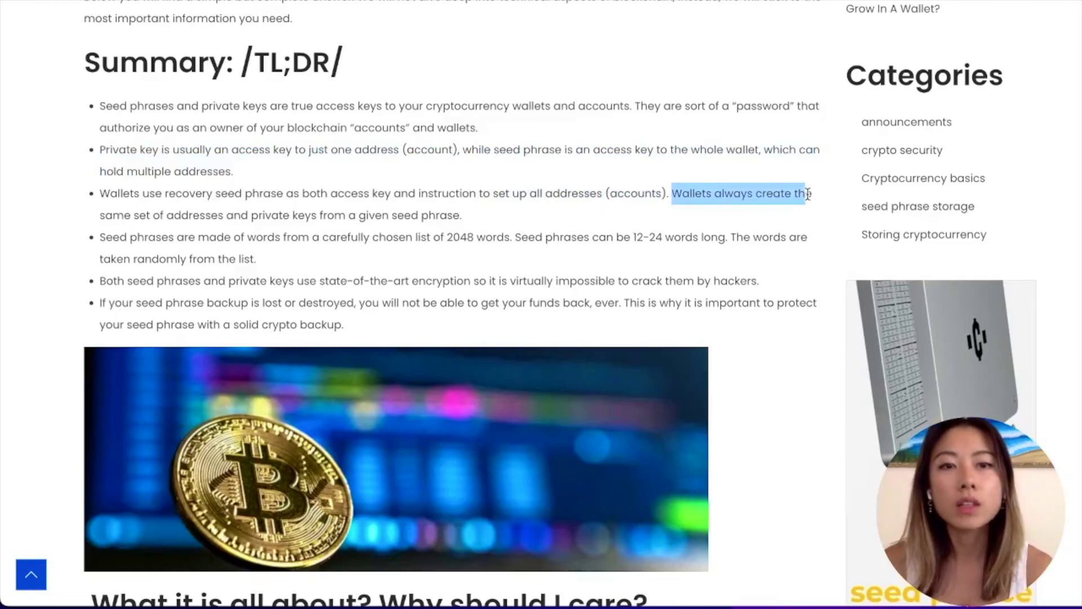
{"action": "left_click_drag", "start_coordinate": [123, 217], "coordinate": [458, 212]}
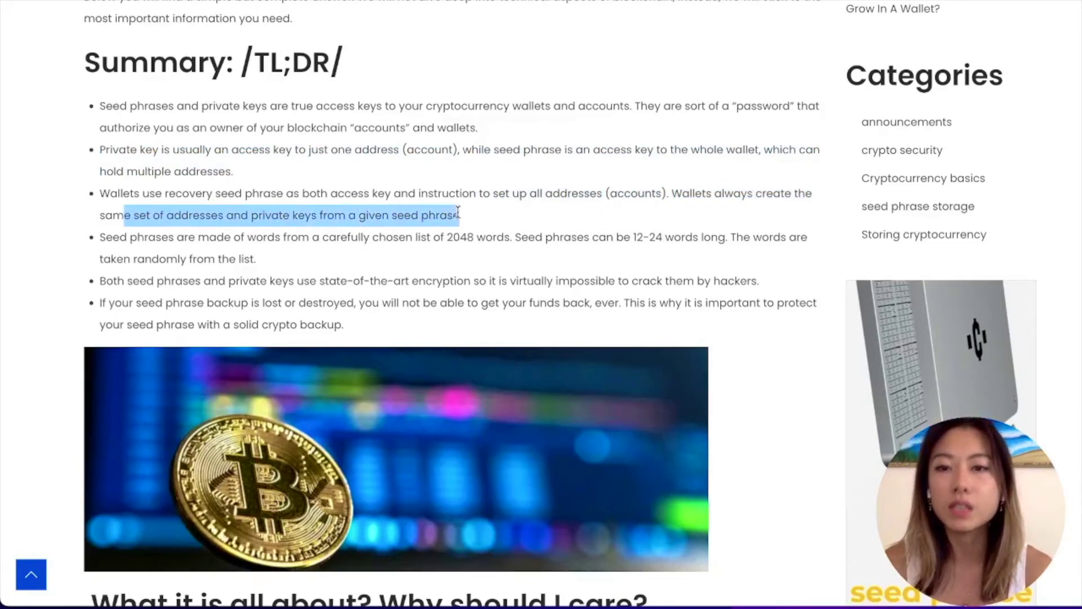
{"action": "left_click", "coordinate": [458, 212]}
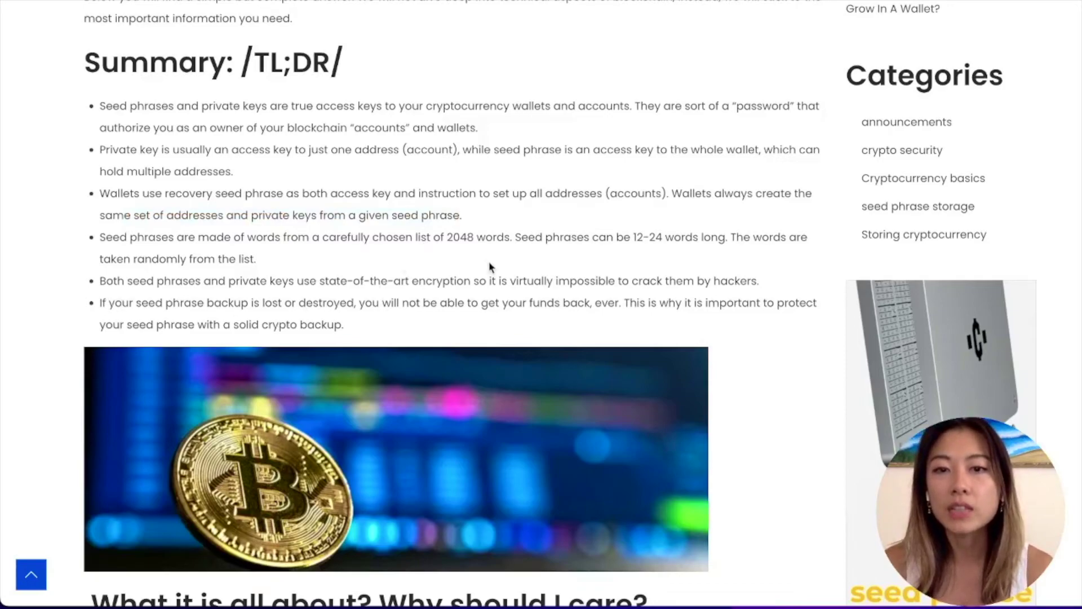
{"action": "left_click_drag", "start_coordinate": [511, 278], "coordinate": [756, 280]}
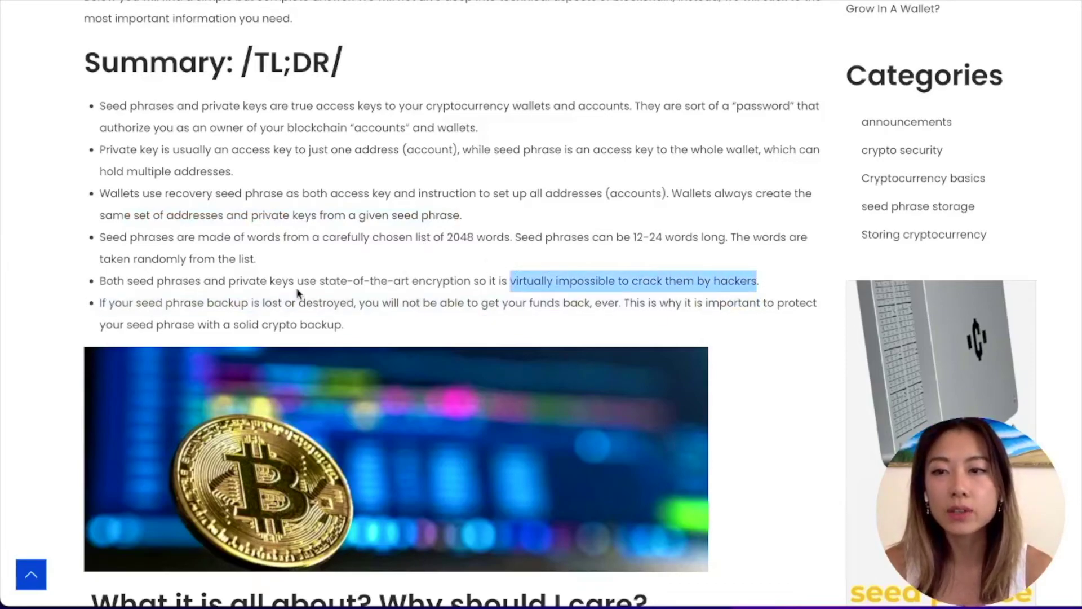
{"action": "left_click_drag", "start_coordinate": [142, 303], "coordinate": [265, 305]}
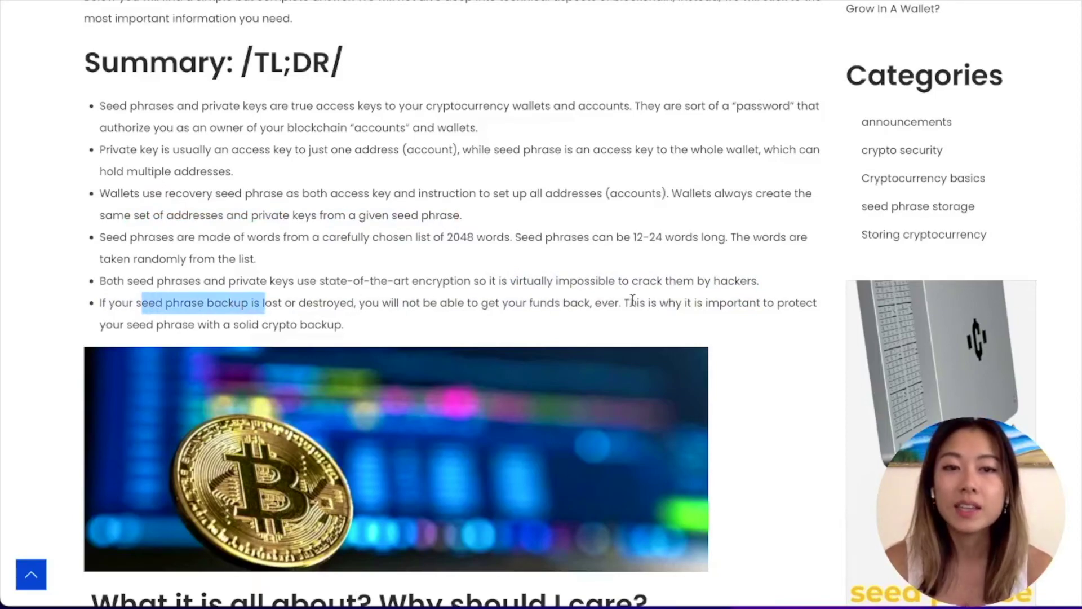
{"action": "left_click_drag", "start_coordinate": [135, 325], "coordinate": [340, 326]}
{"action": "left_click", "coordinate": [339, 325]}
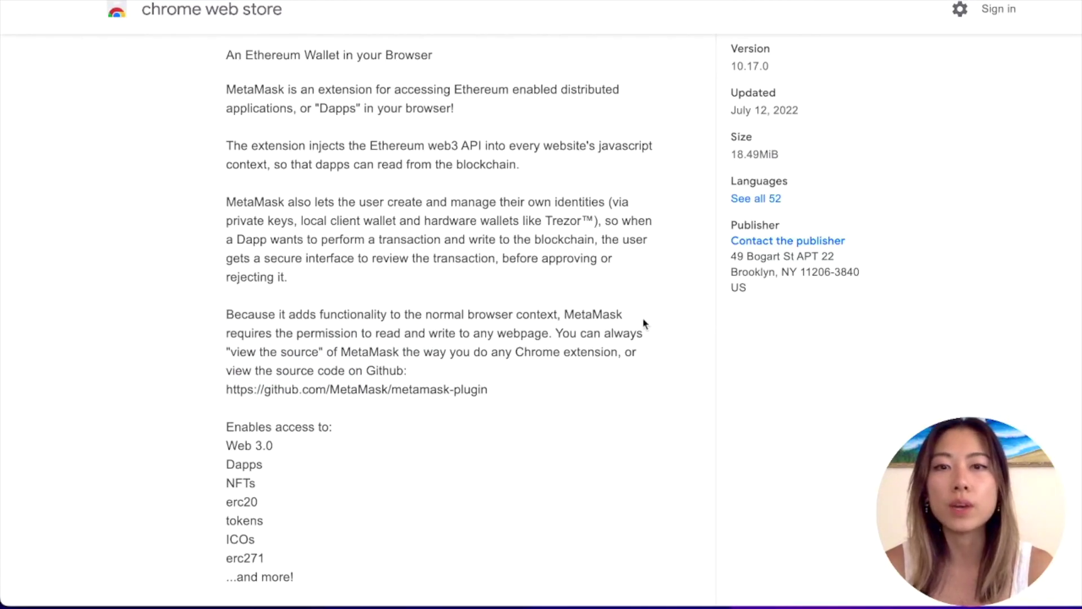
Scroll up on Gem's NFT landing page
{"action": "scroll", "coordinate": [644, 320], "scroll_direction": "up", "scroll_amount": 1}
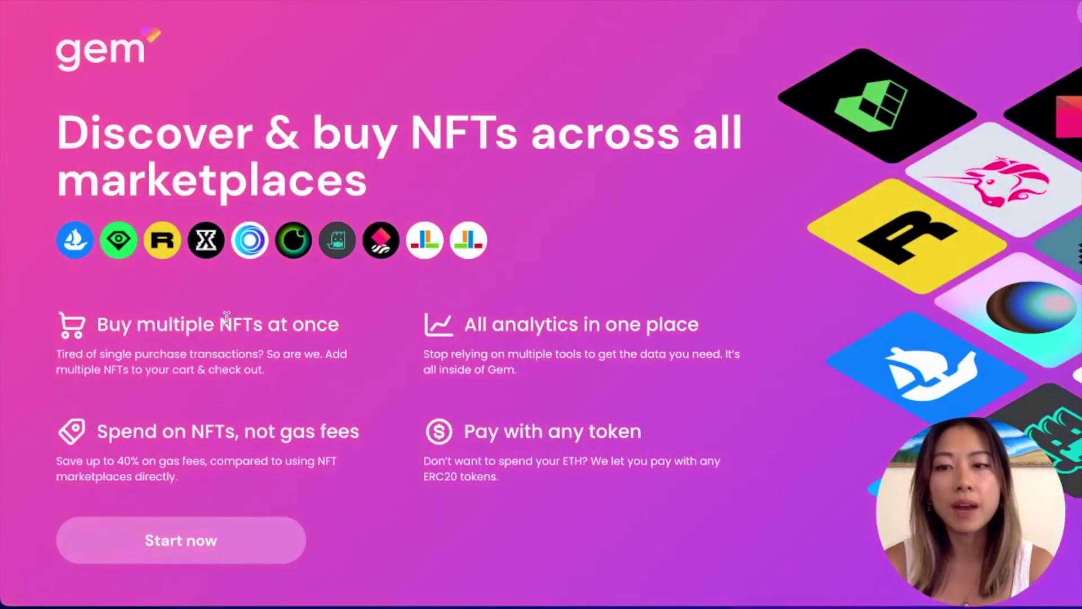
Connect MetaMask's Account 2 to Gem, then bring up the wallet over the X2Y2 page
{"action": "left_click_drag", "start_coordinate": [96, 326], "coordinate": [332, 325]}
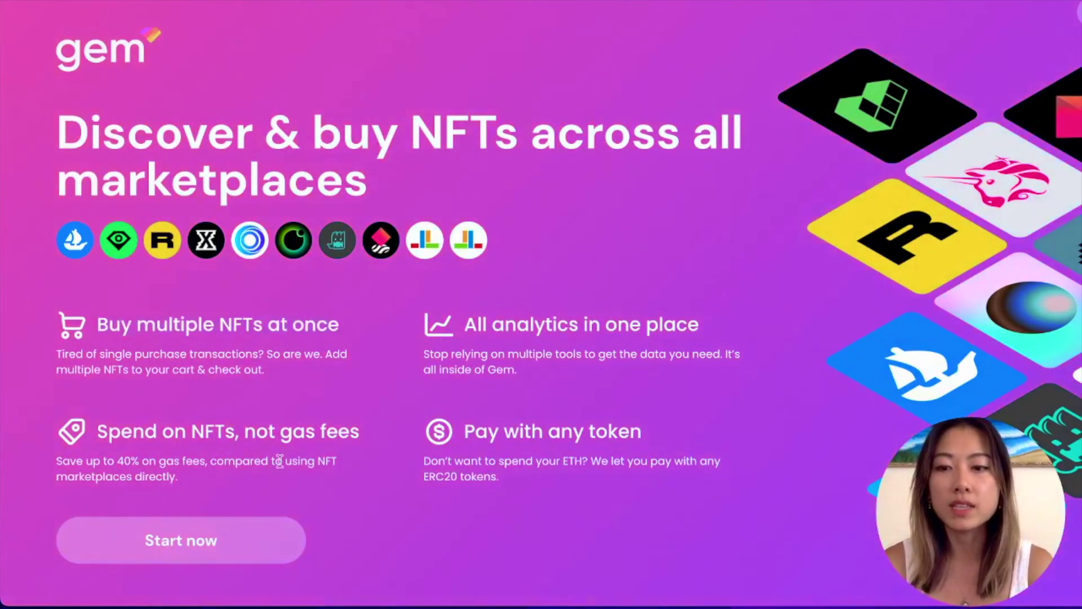
{"action": "left_click", "coordinate": [206, 540]}
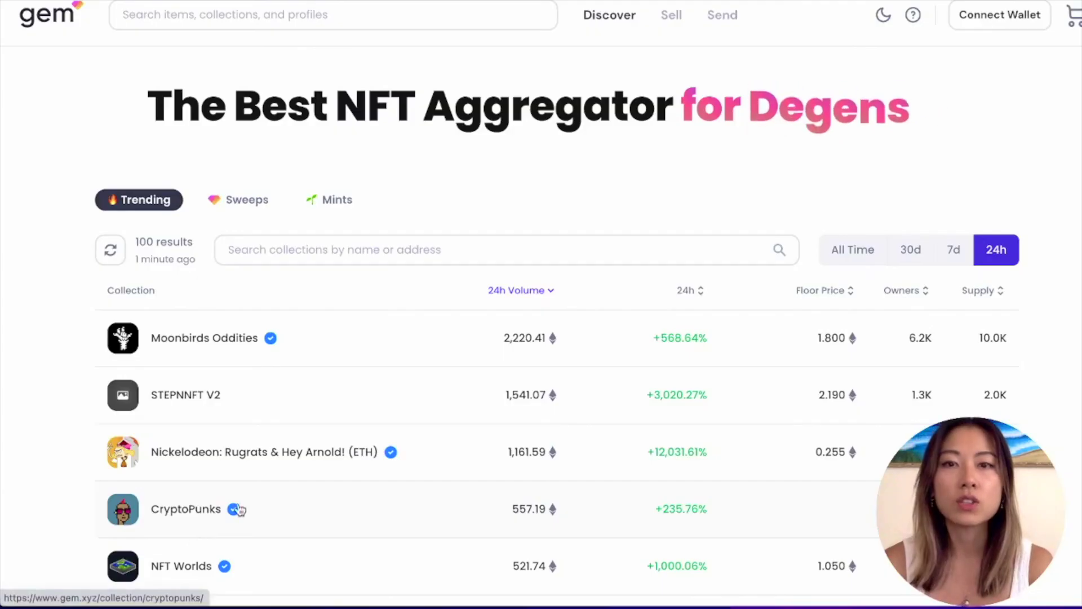
{"action": "left_click", "coordinate": [1008, 16]}
{"action": "left_click", "coordinate": [607, 285]}
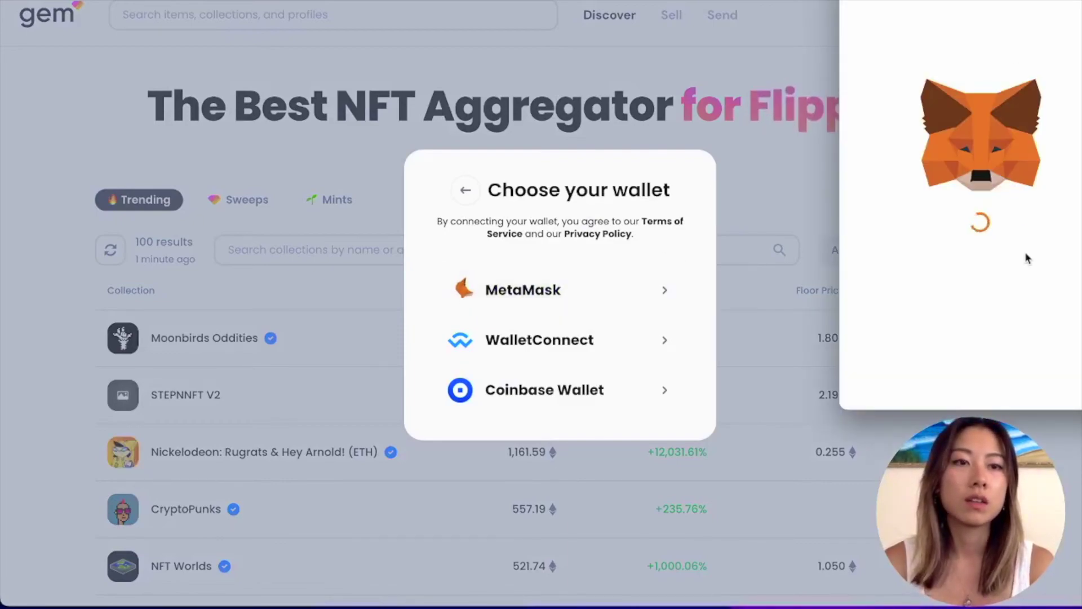
{"action": "left_click", "coordinate": [1060, 379]}
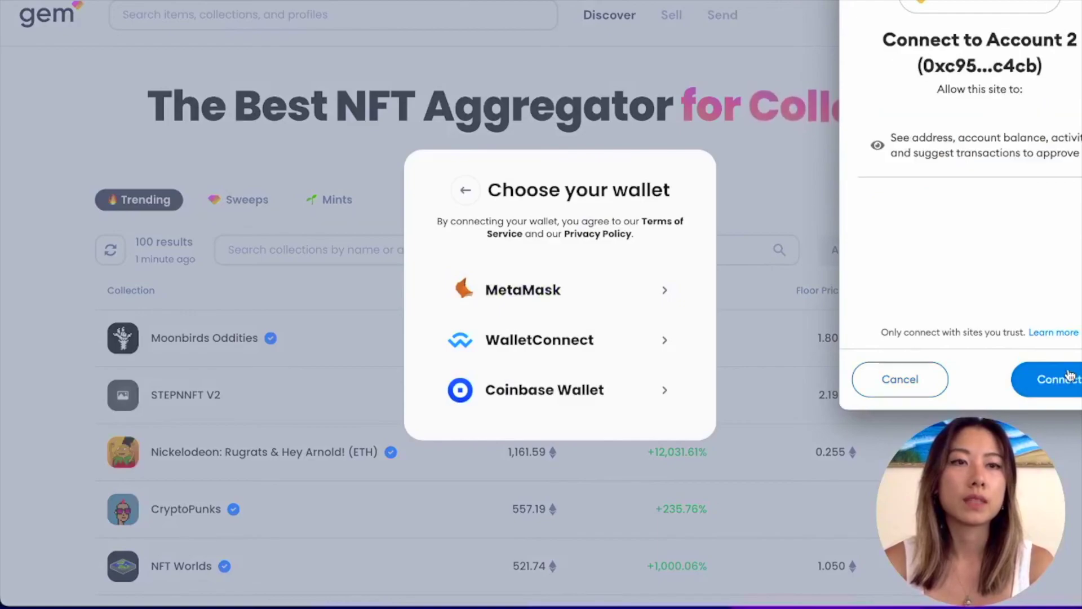
{"action": "left_click", "coordinate": [1070, 377]}
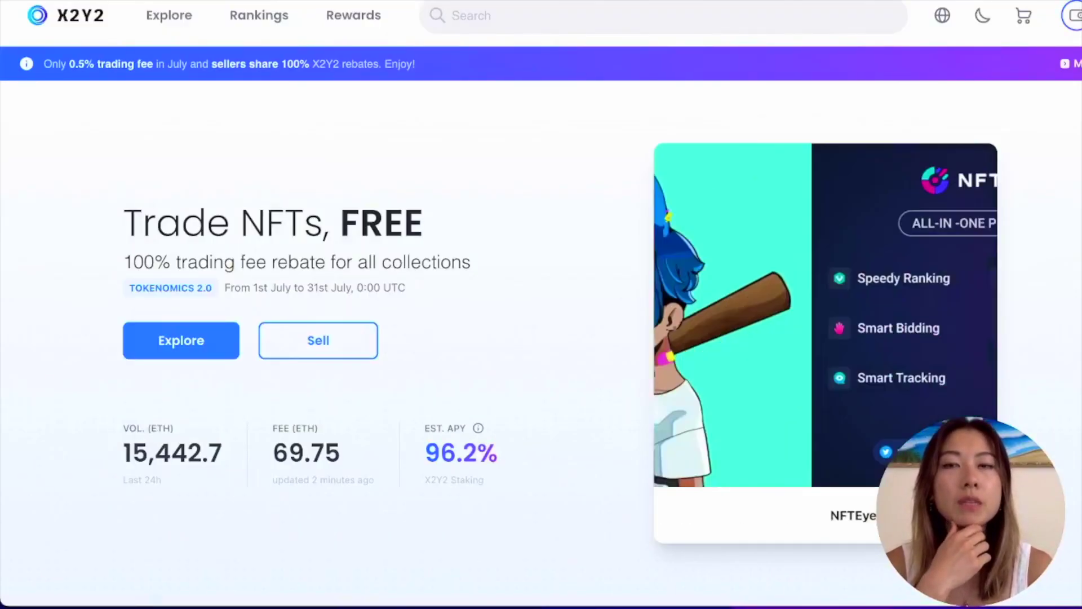
{"action": "key", "text": "alt+shift+m"}
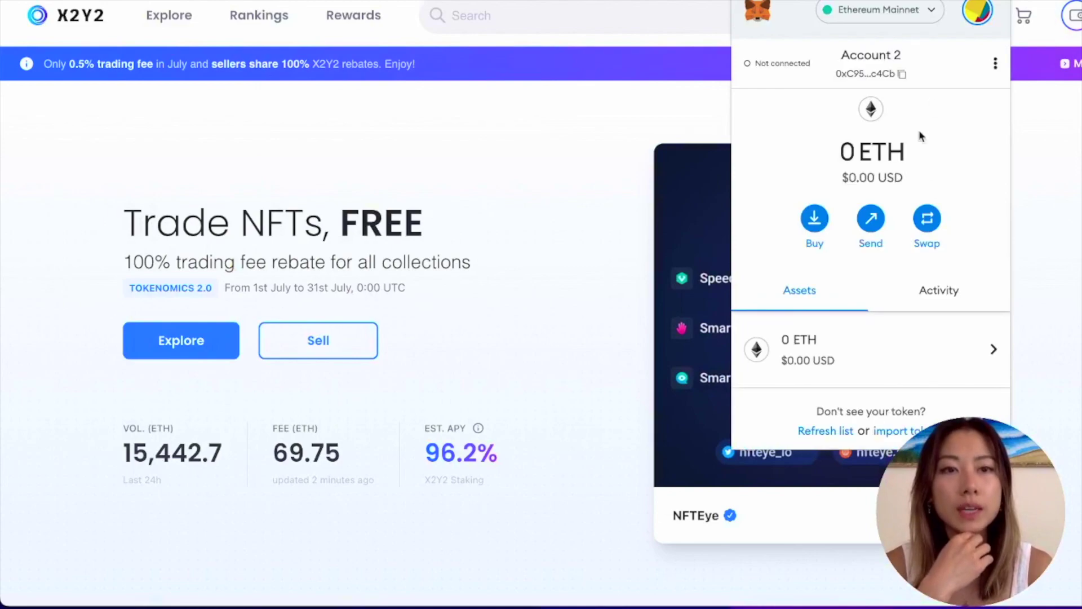